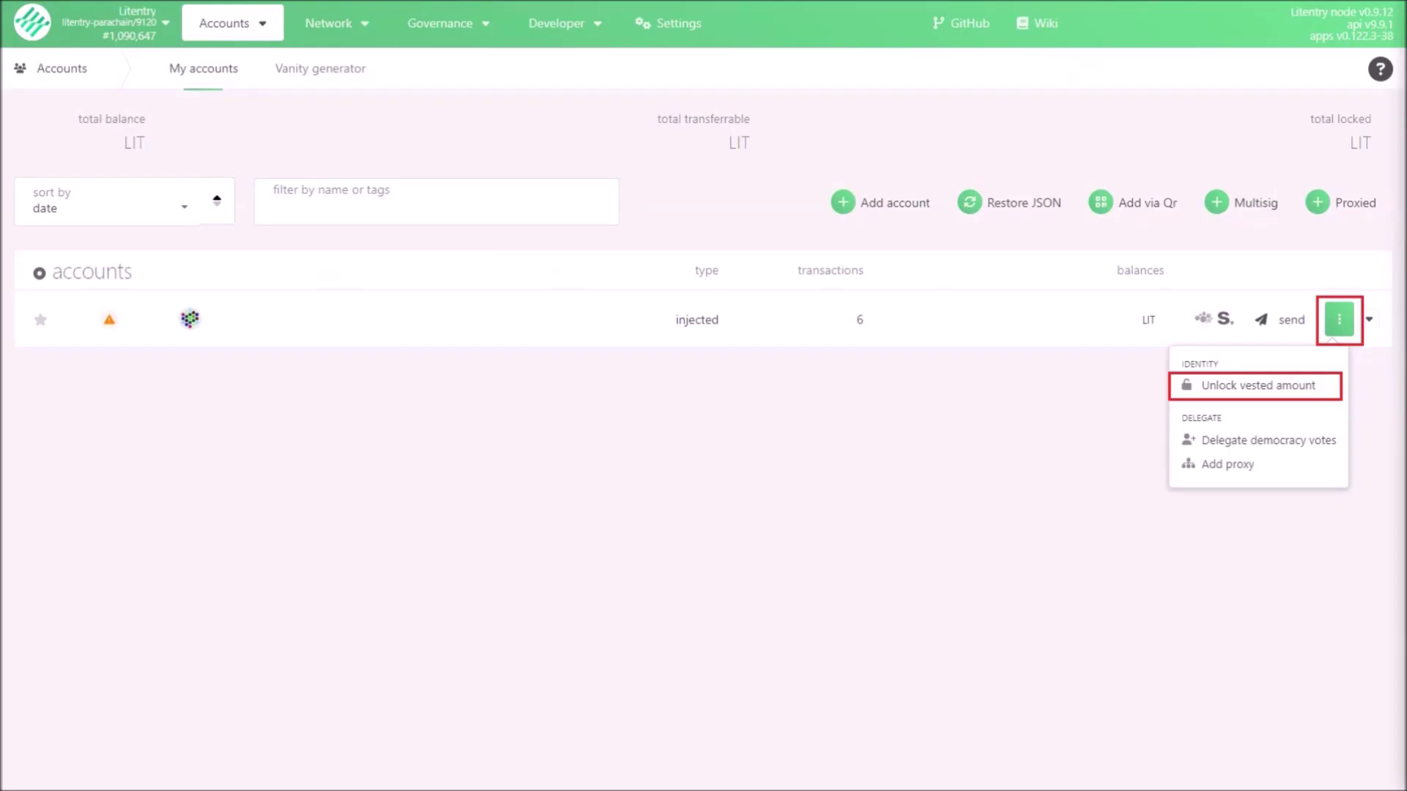
Choose 'Unlock vested amount' to bring up the vesting.vest() transaction authorization
left_click(1231, 387)
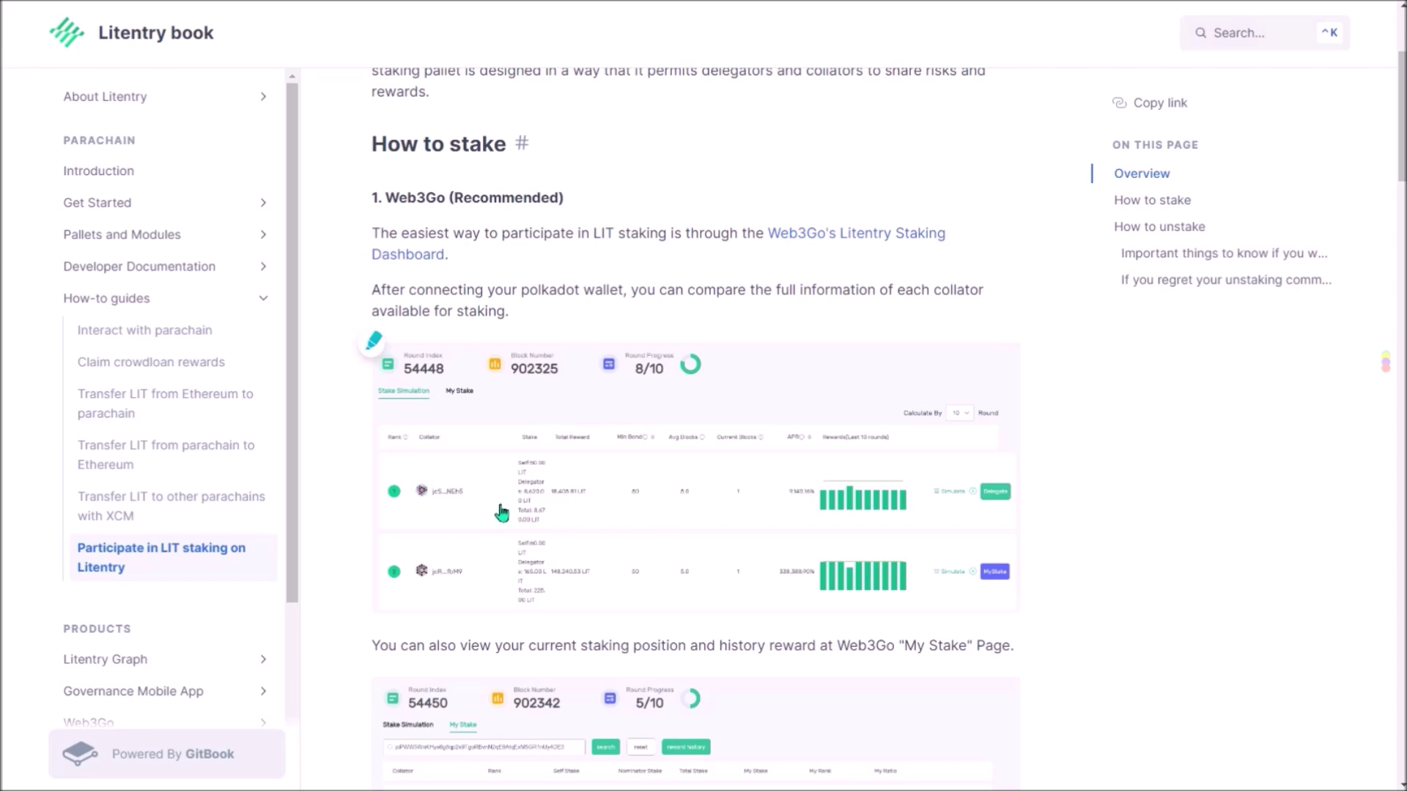
scroll(501, 512, "down", 10)
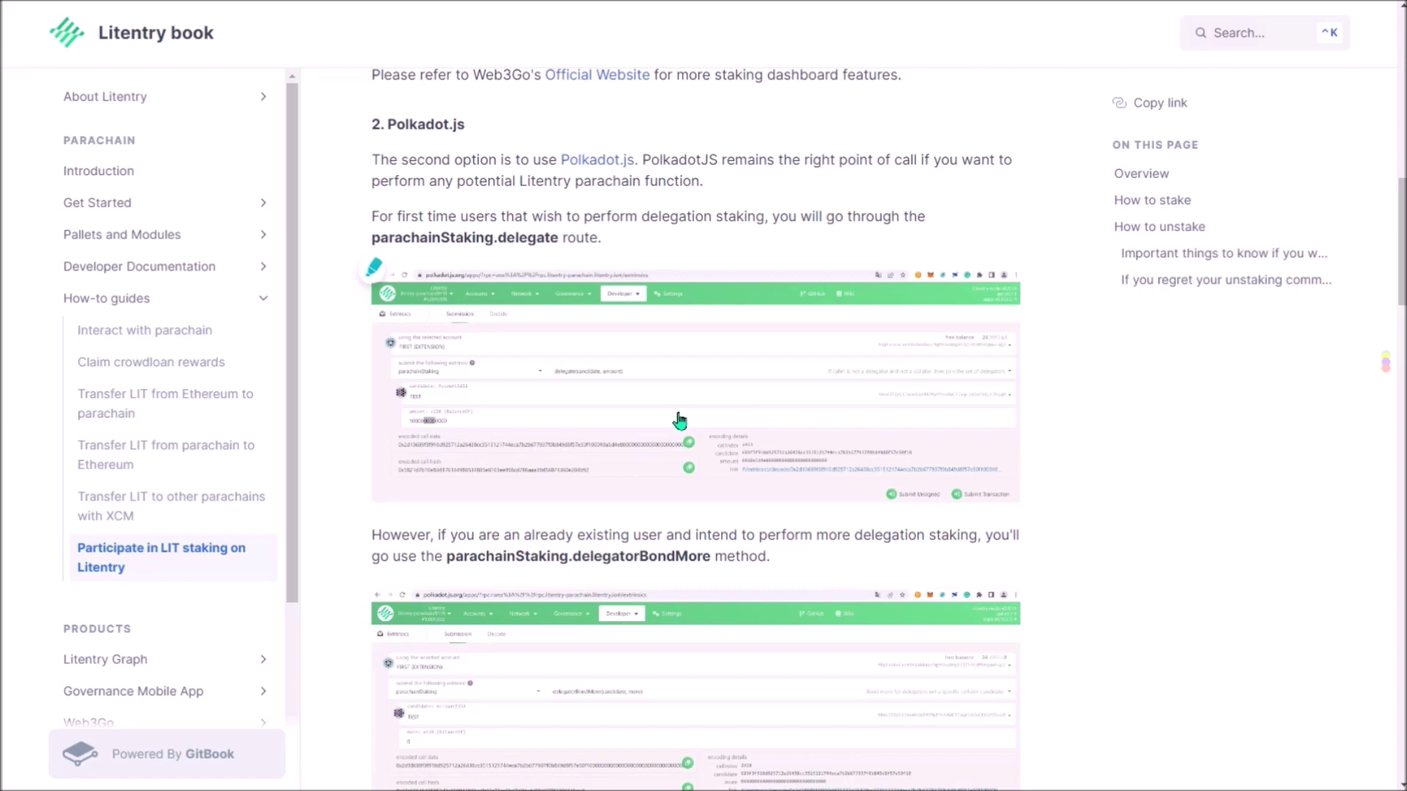
scroll(678, 419, "up", 10)
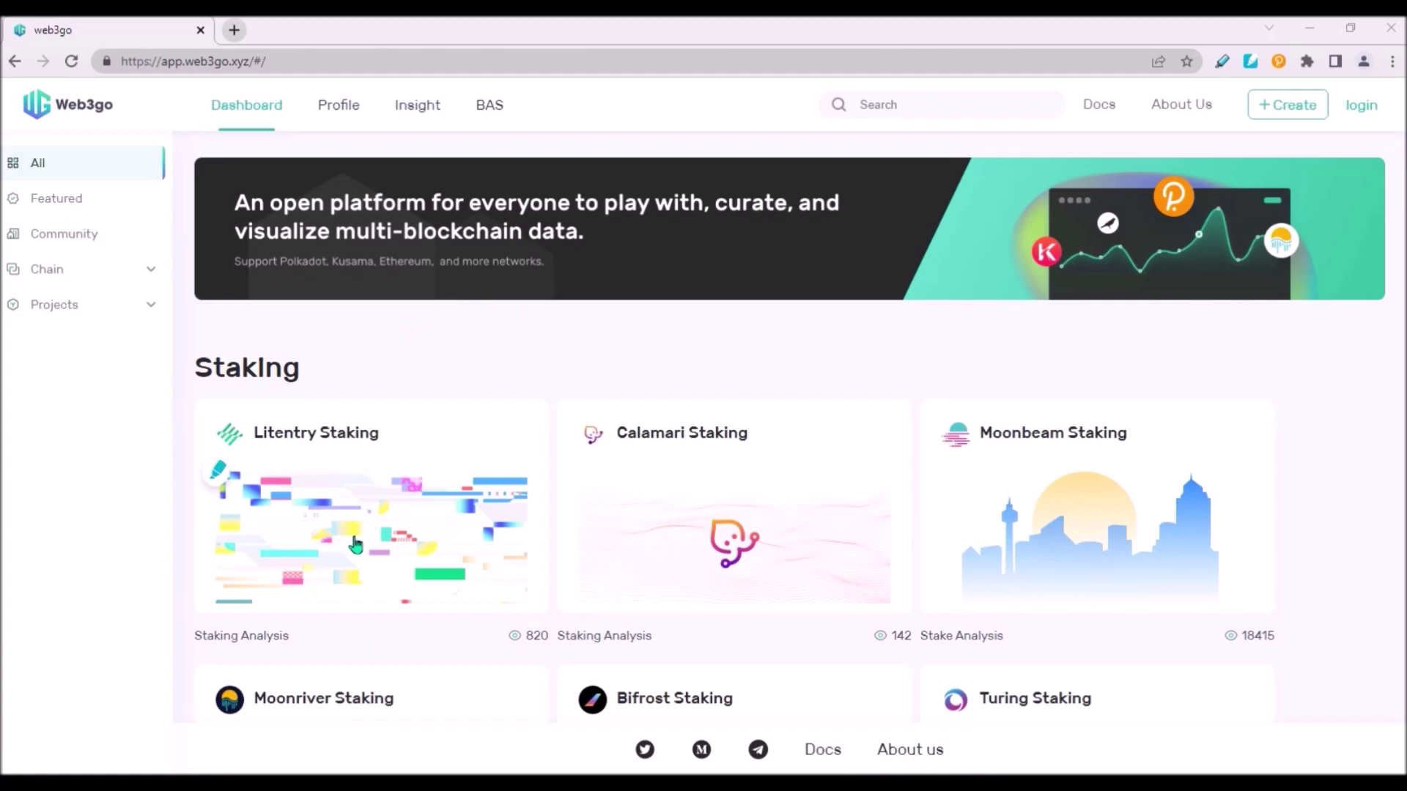
Open the Litentry Mainnet Network staking page and scroll down through the collators
left_click(356, 543)
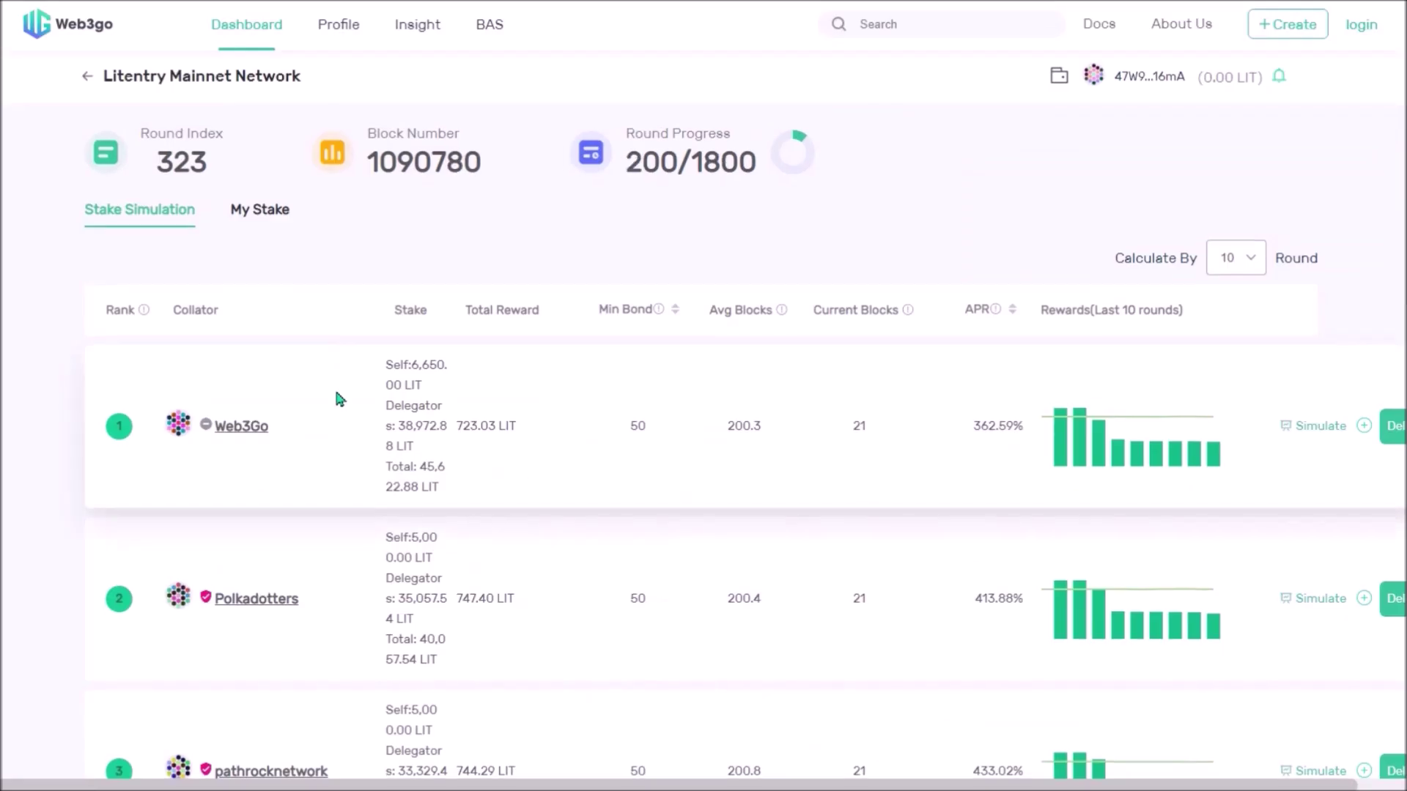
scroll(338, 398, "down", 12)
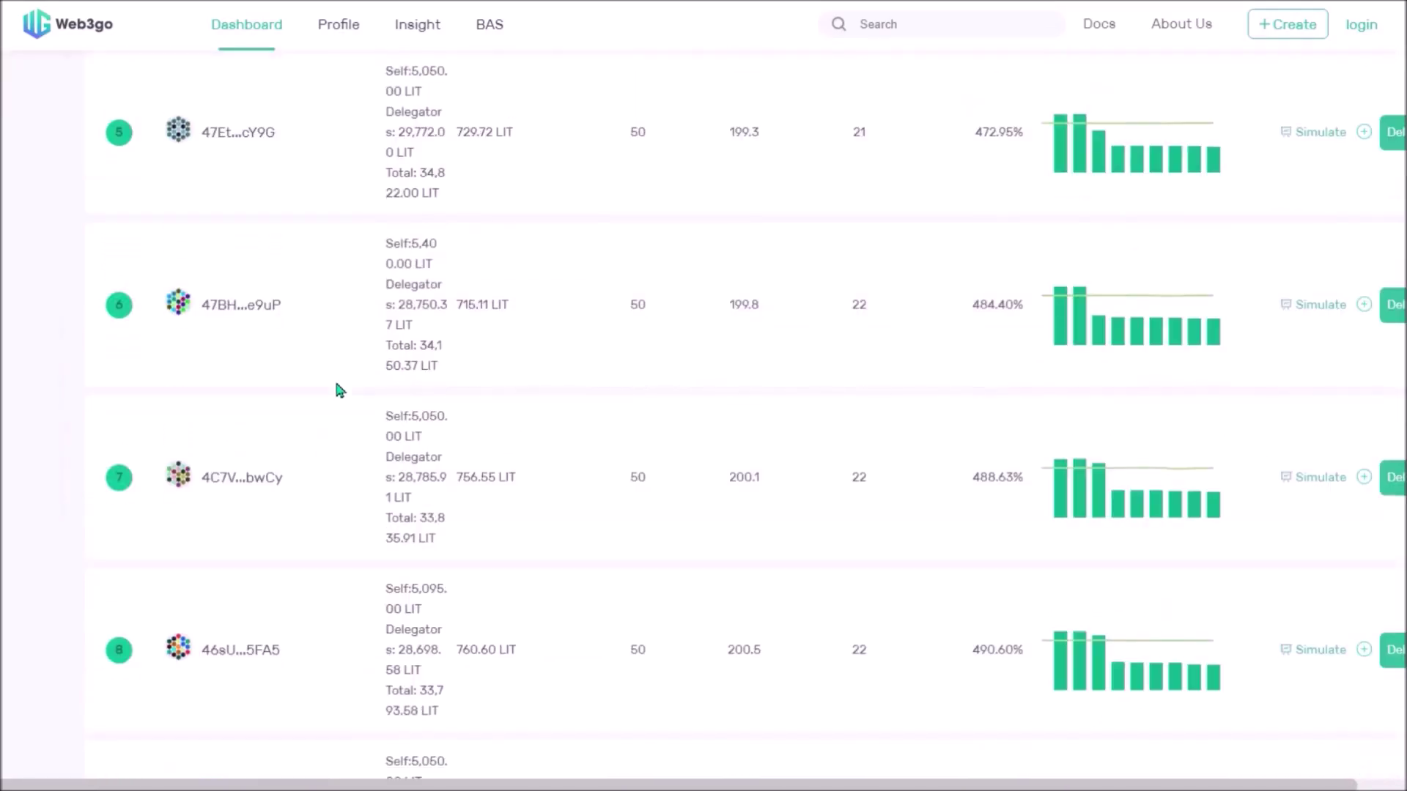
scroll(337, 386, "down", 3)
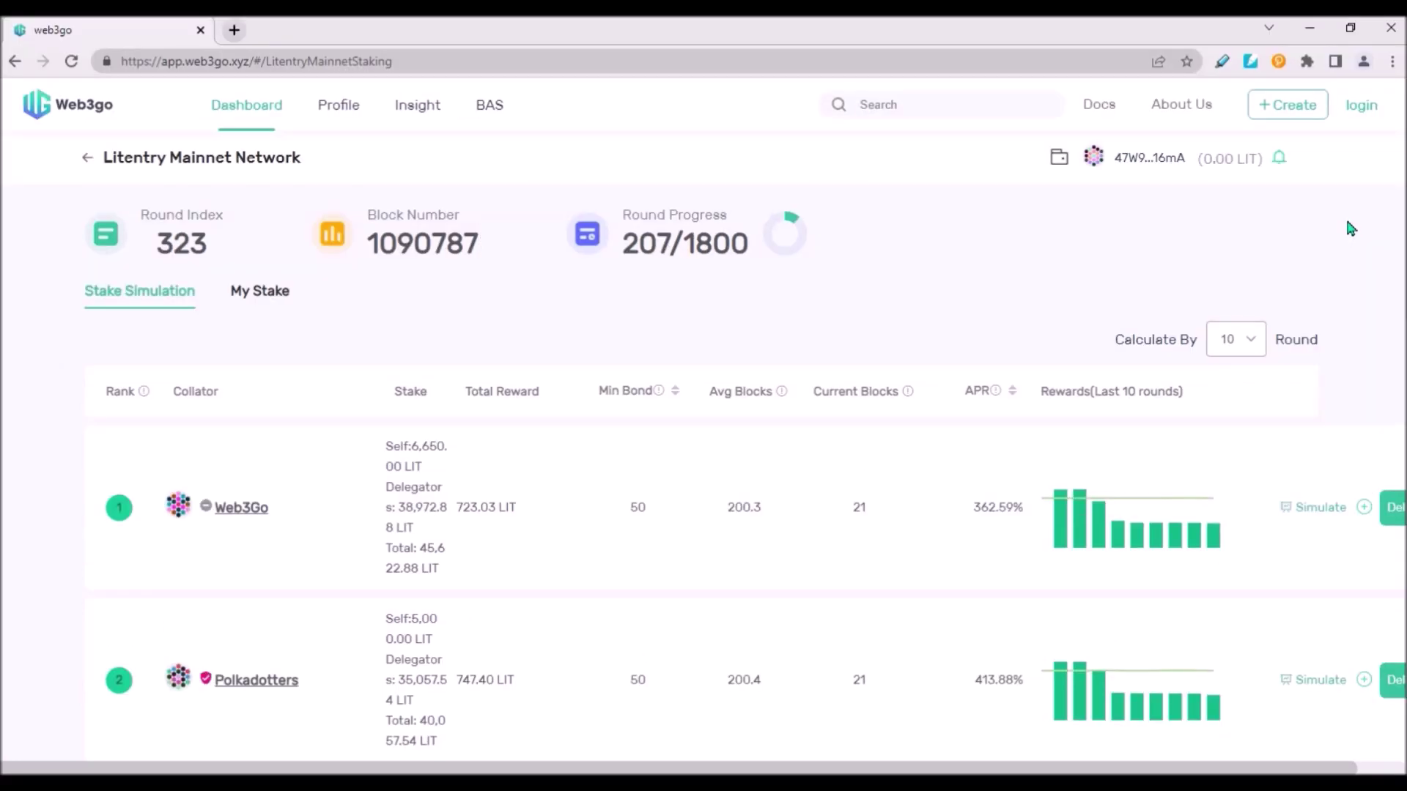
Zoom the browser page out to 80% and switch to full screen
left_click(1392, 60)
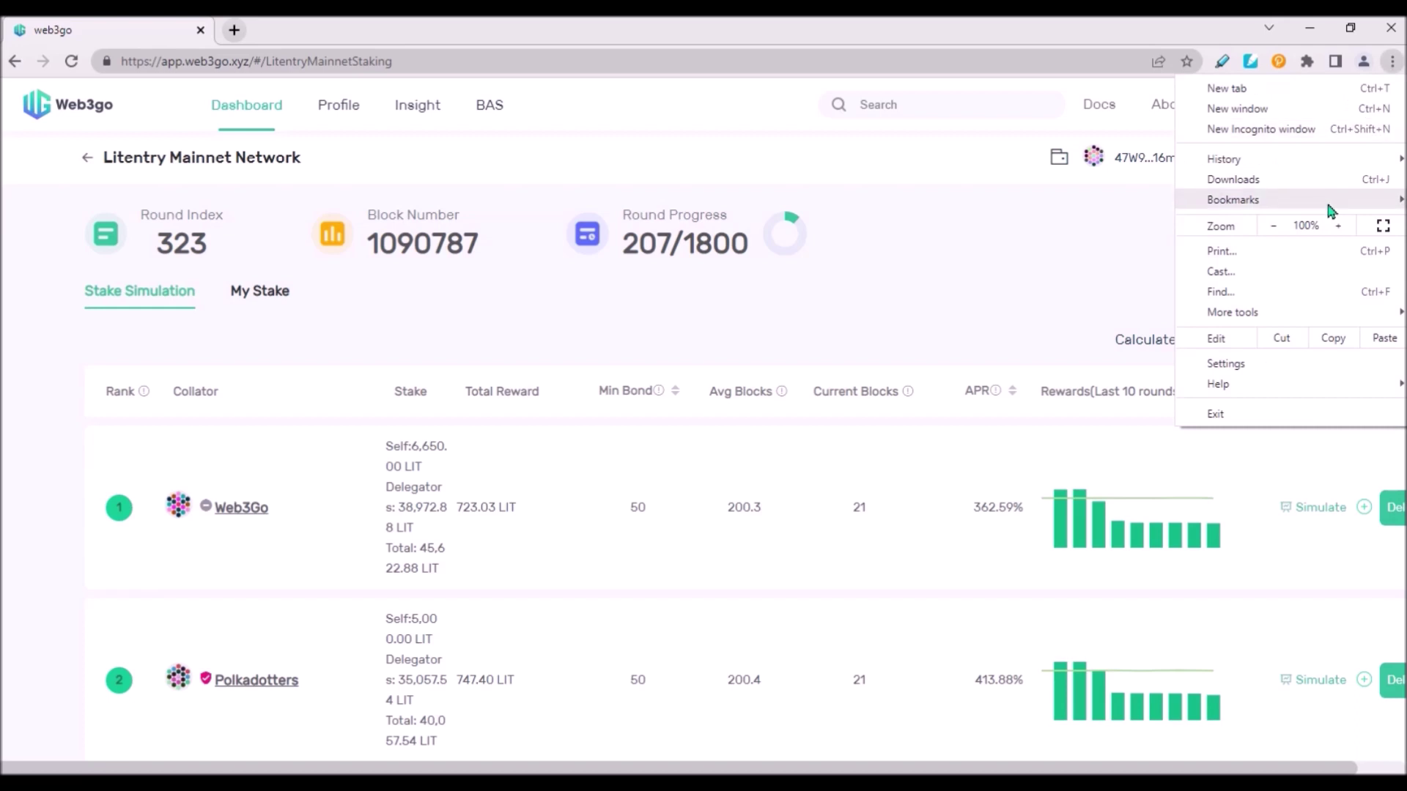
left_click(1274, 225)
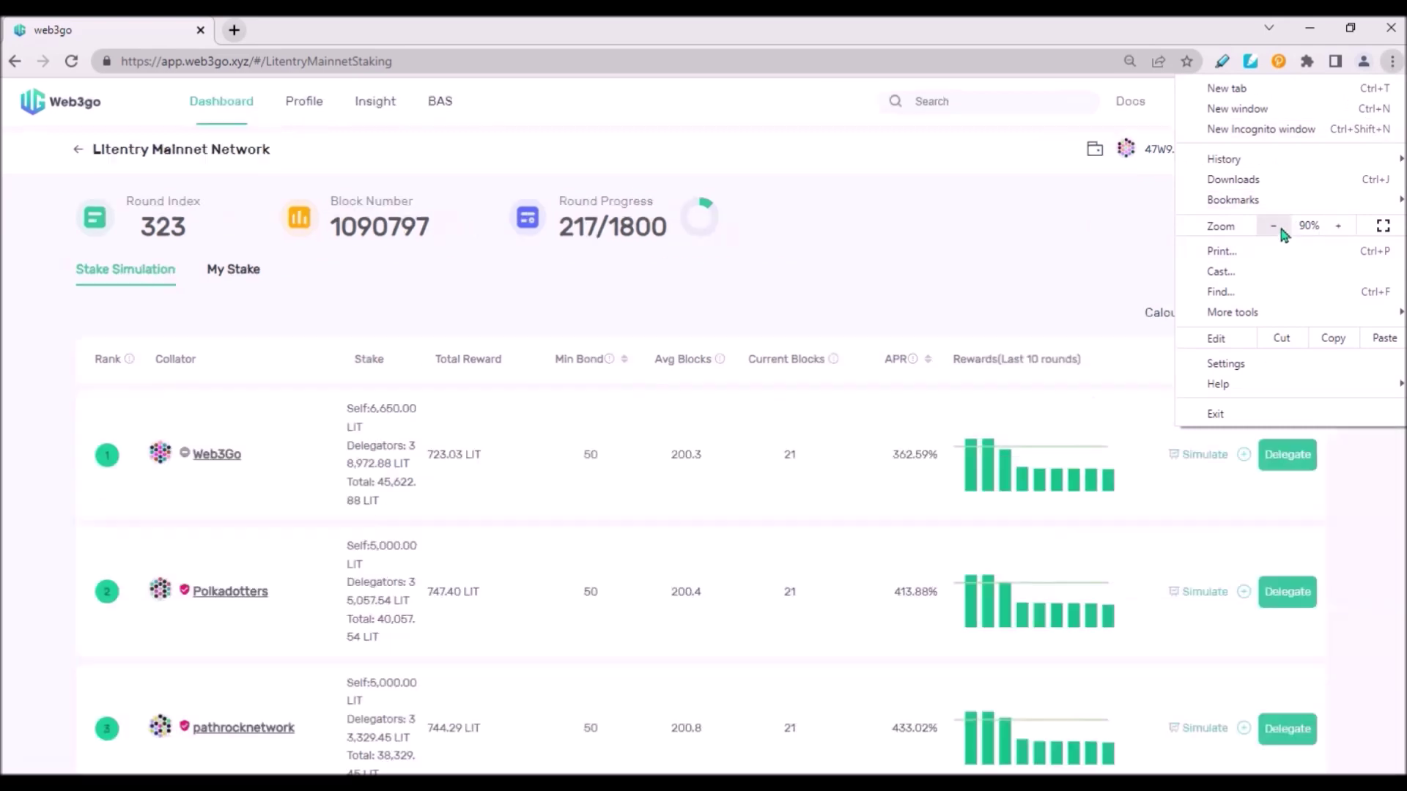
left_click(1275, 225)
left_click(966, 249)
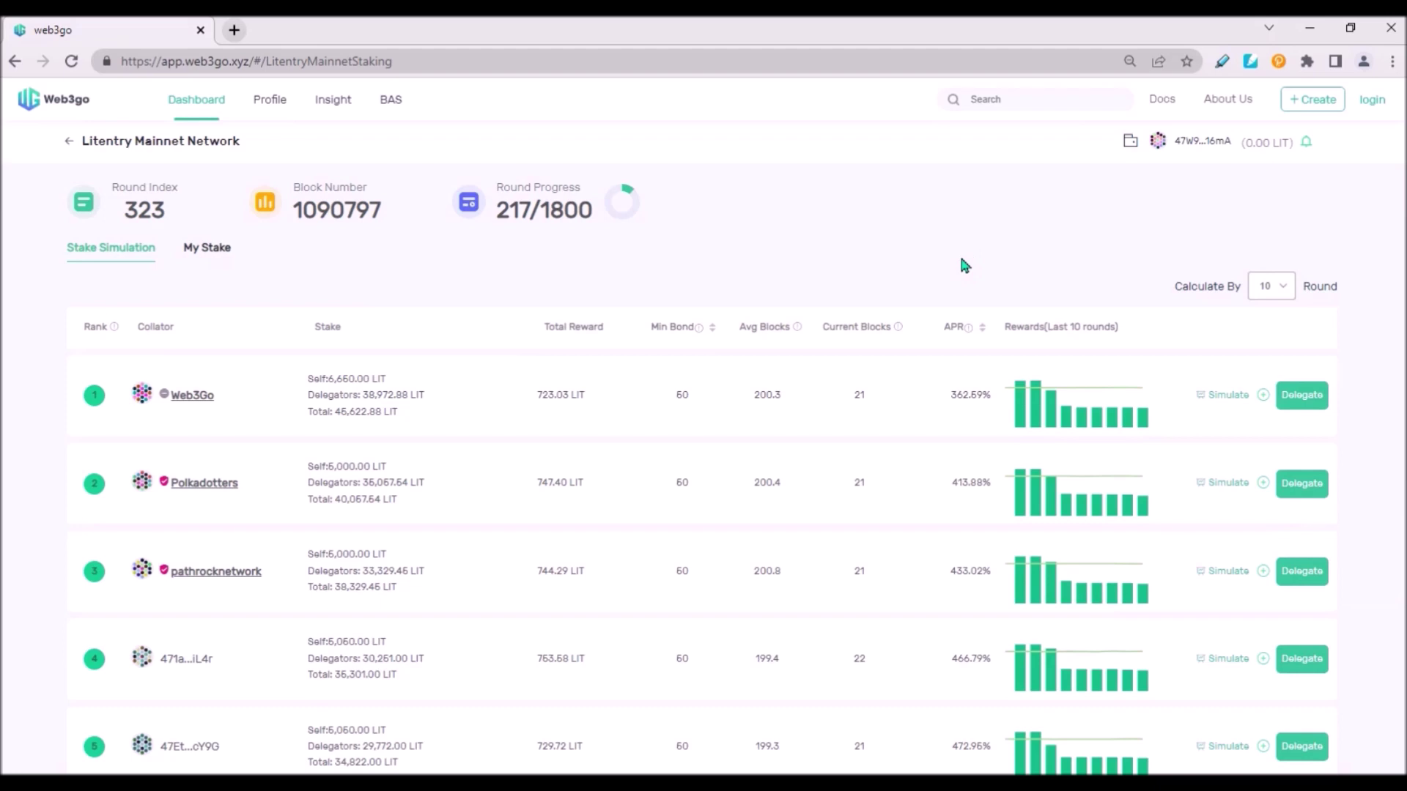
key("F11")
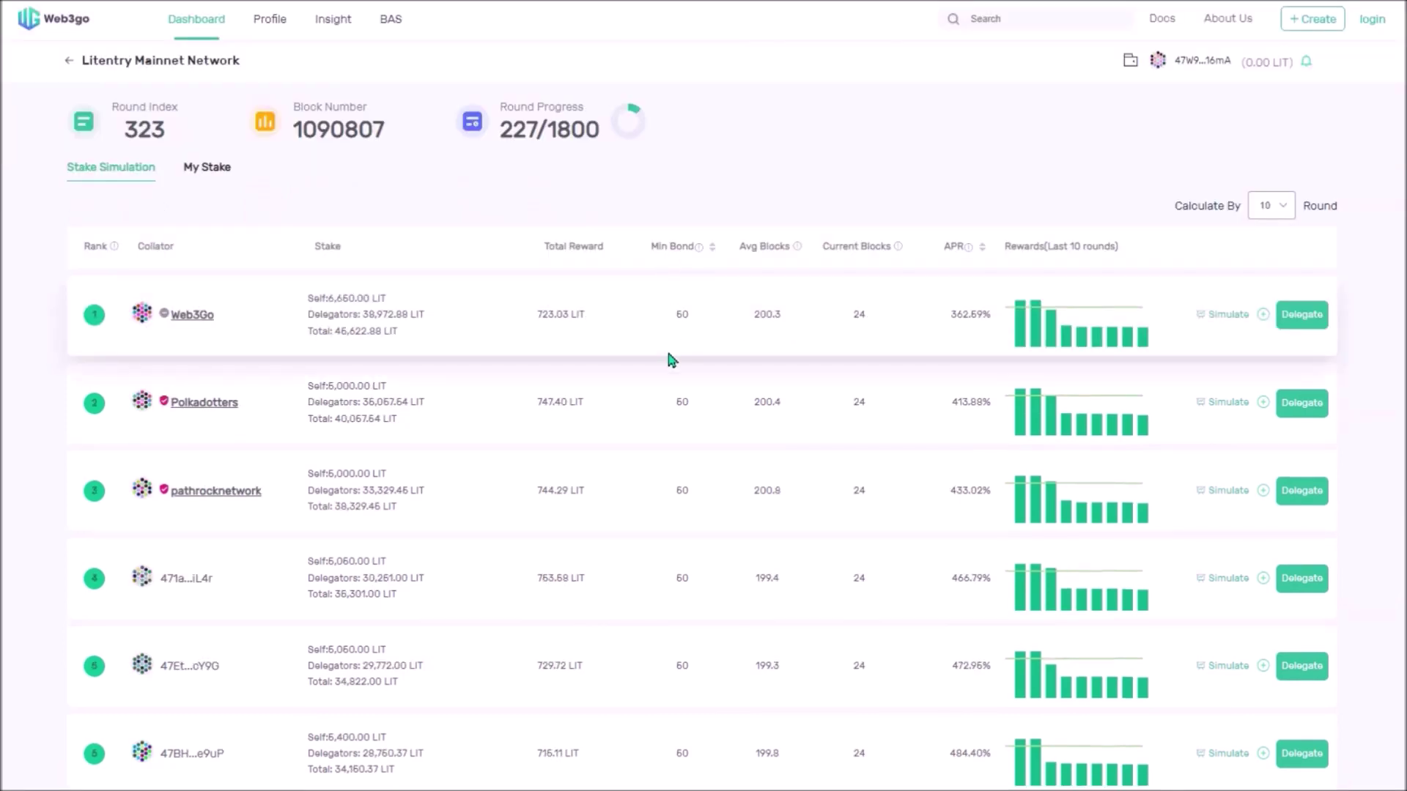
Scroll through the full-screen collator table to review stakes, rewards and APR rankings
scroll(669, 336, "down", 5)
scroll(671, 339, "up", 3)
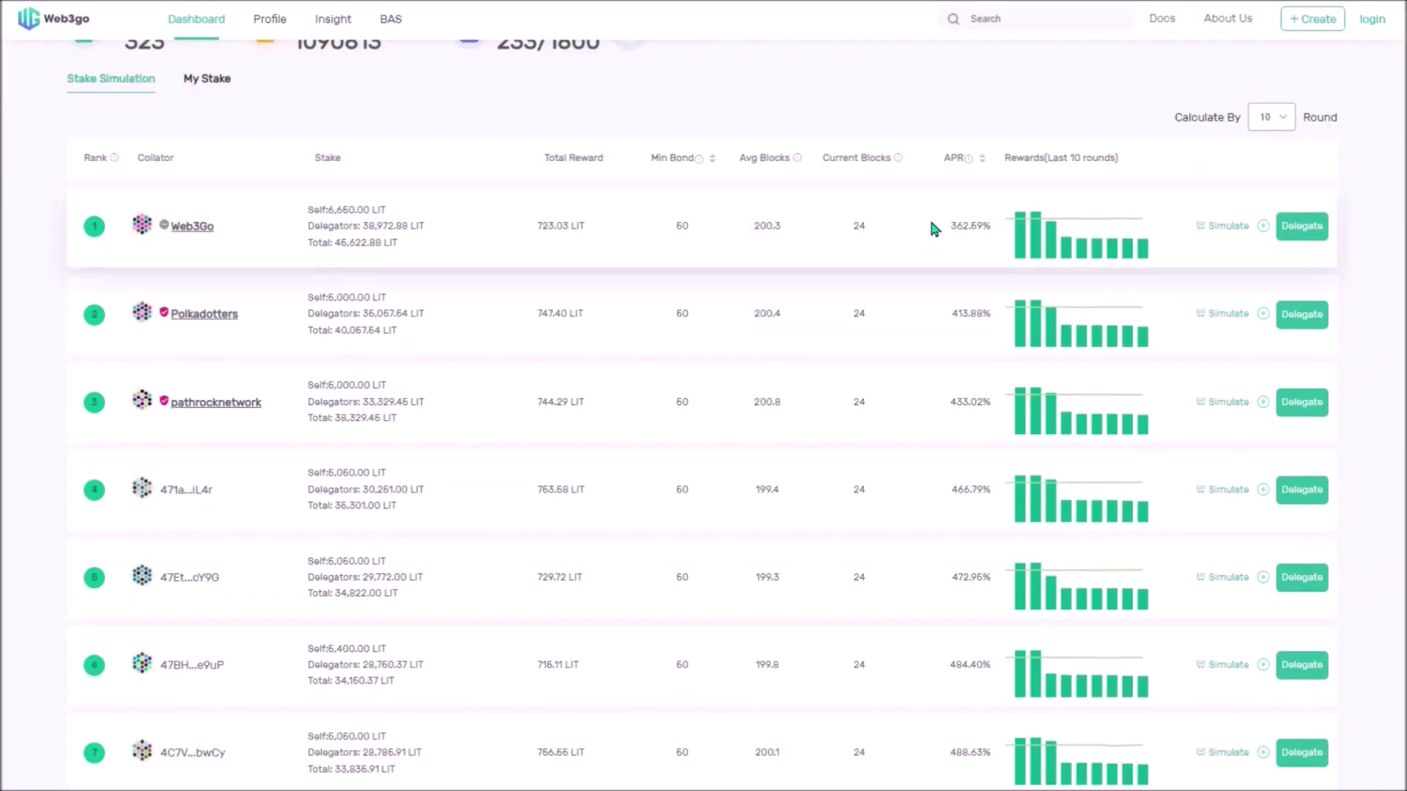
scroll(941, 308, "down", 2)
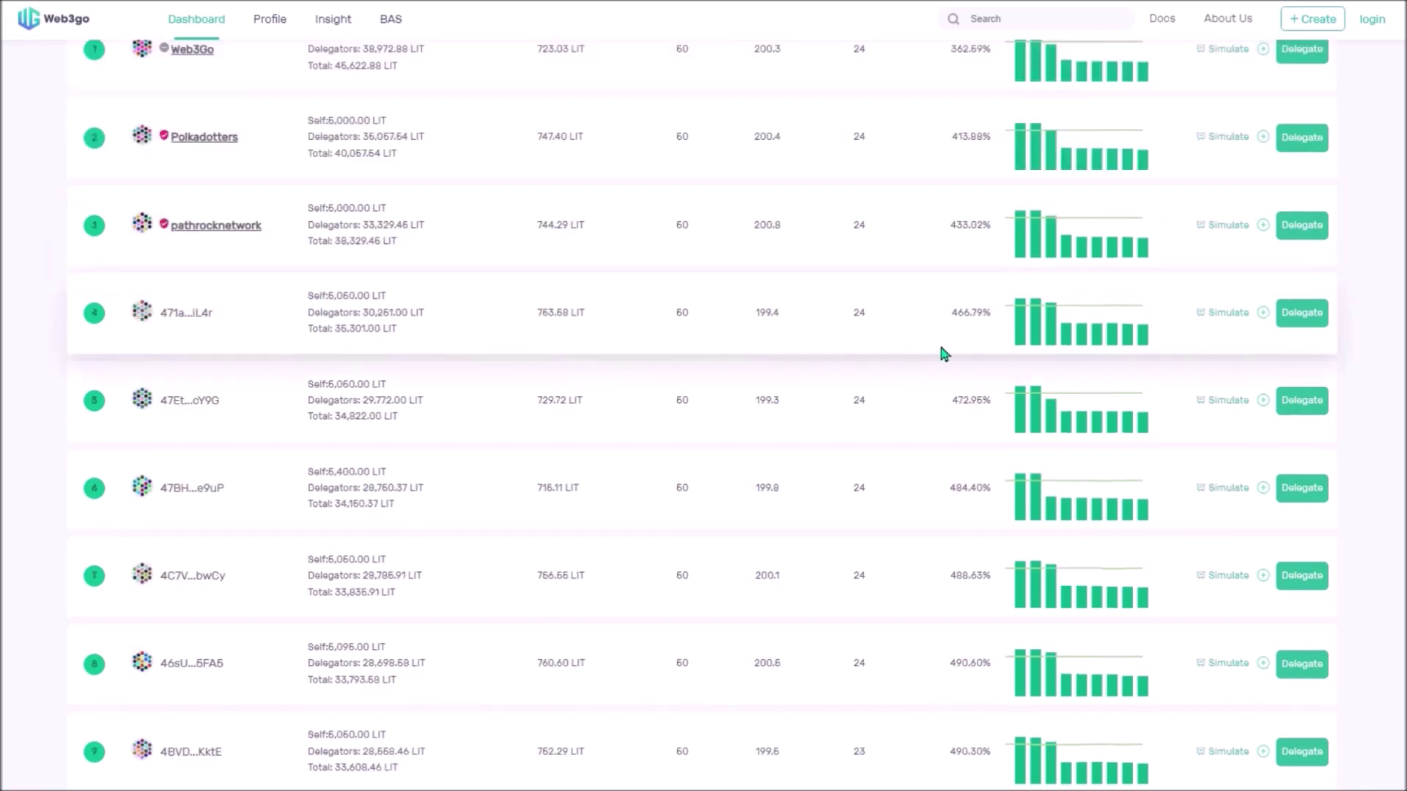
scroll(943, 353, "down", 1)
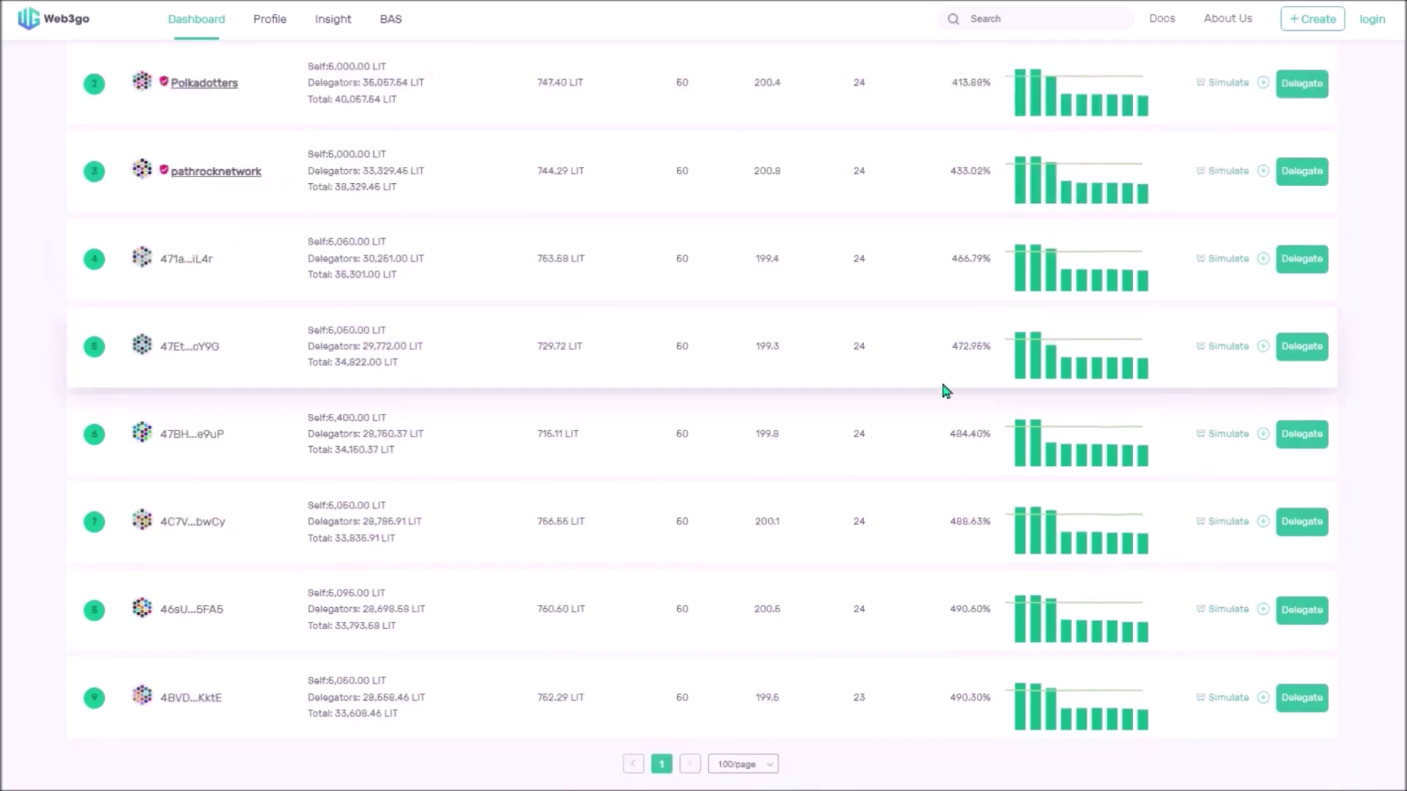
scroll(943, 391, "up", 4)
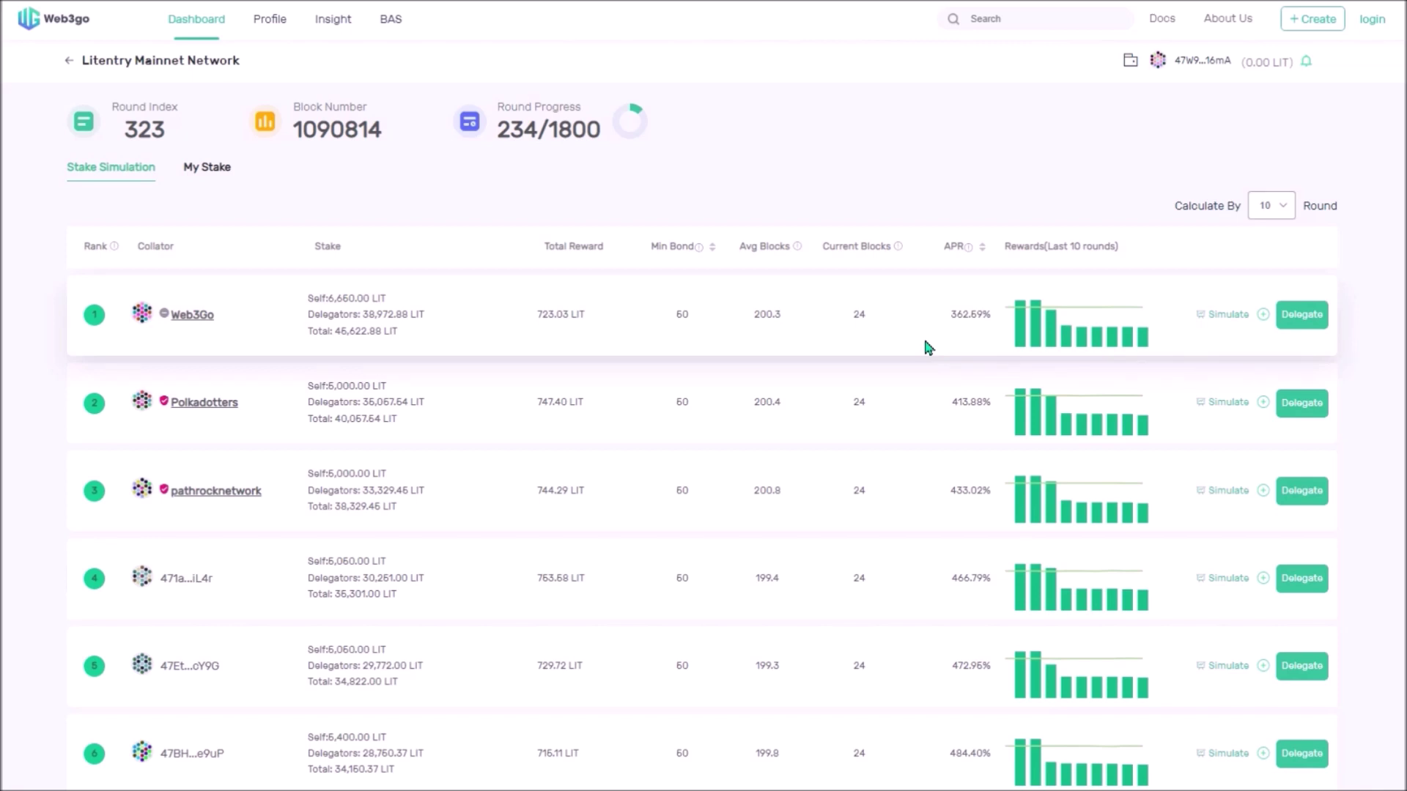
scroll(925, 341, "down", 5)
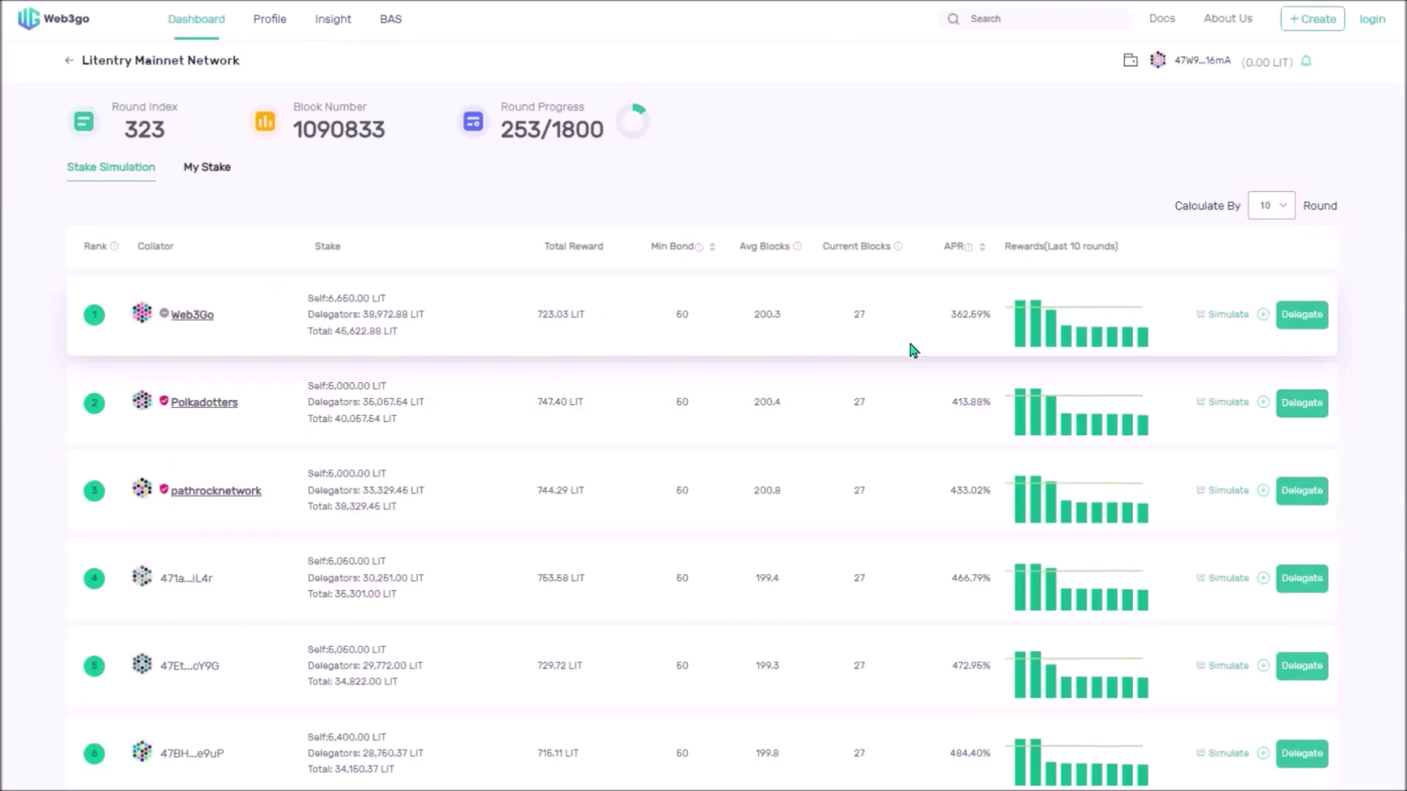
scroll(911, 348, "down", 2)
scroll(911, 348, "down", 2)
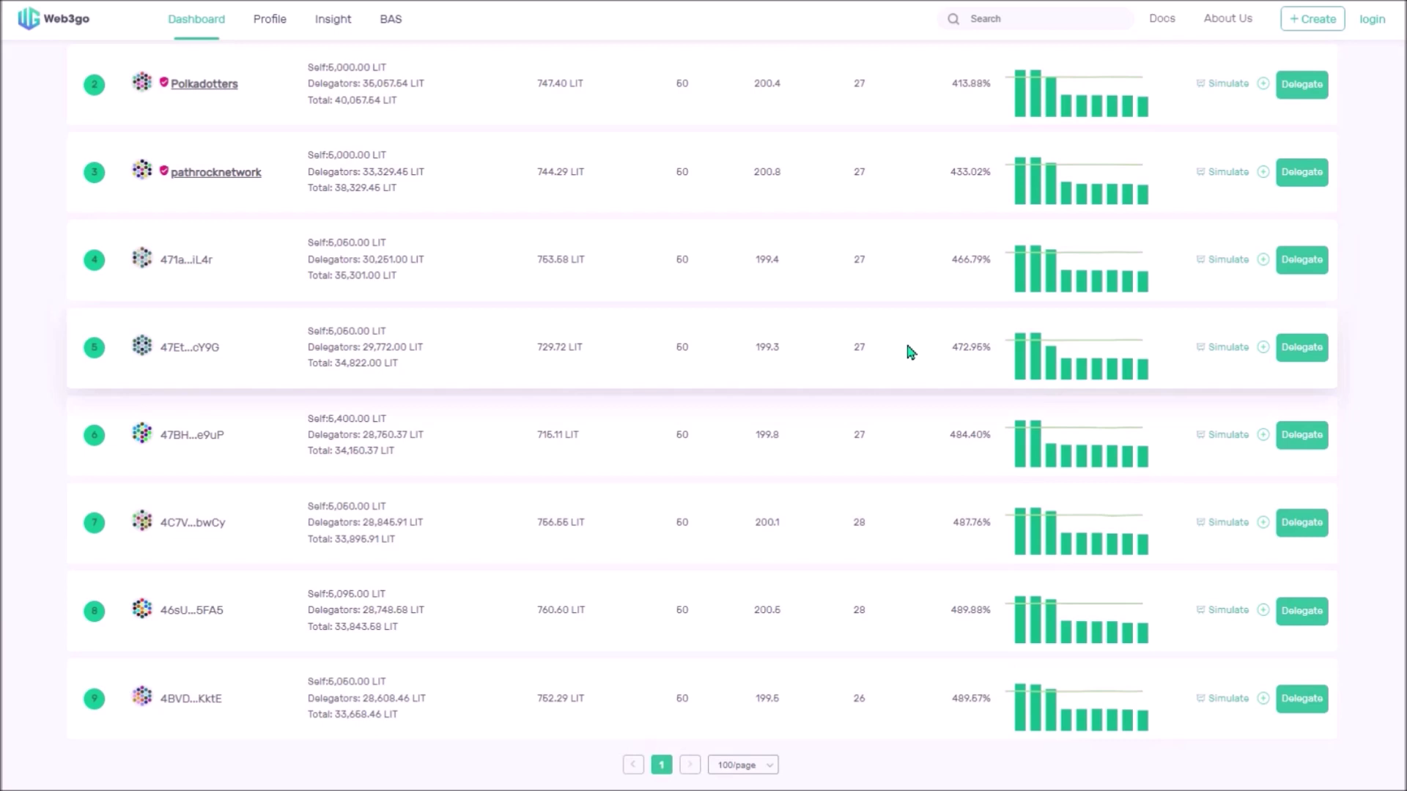
scroll(899, 341, "up", 4)
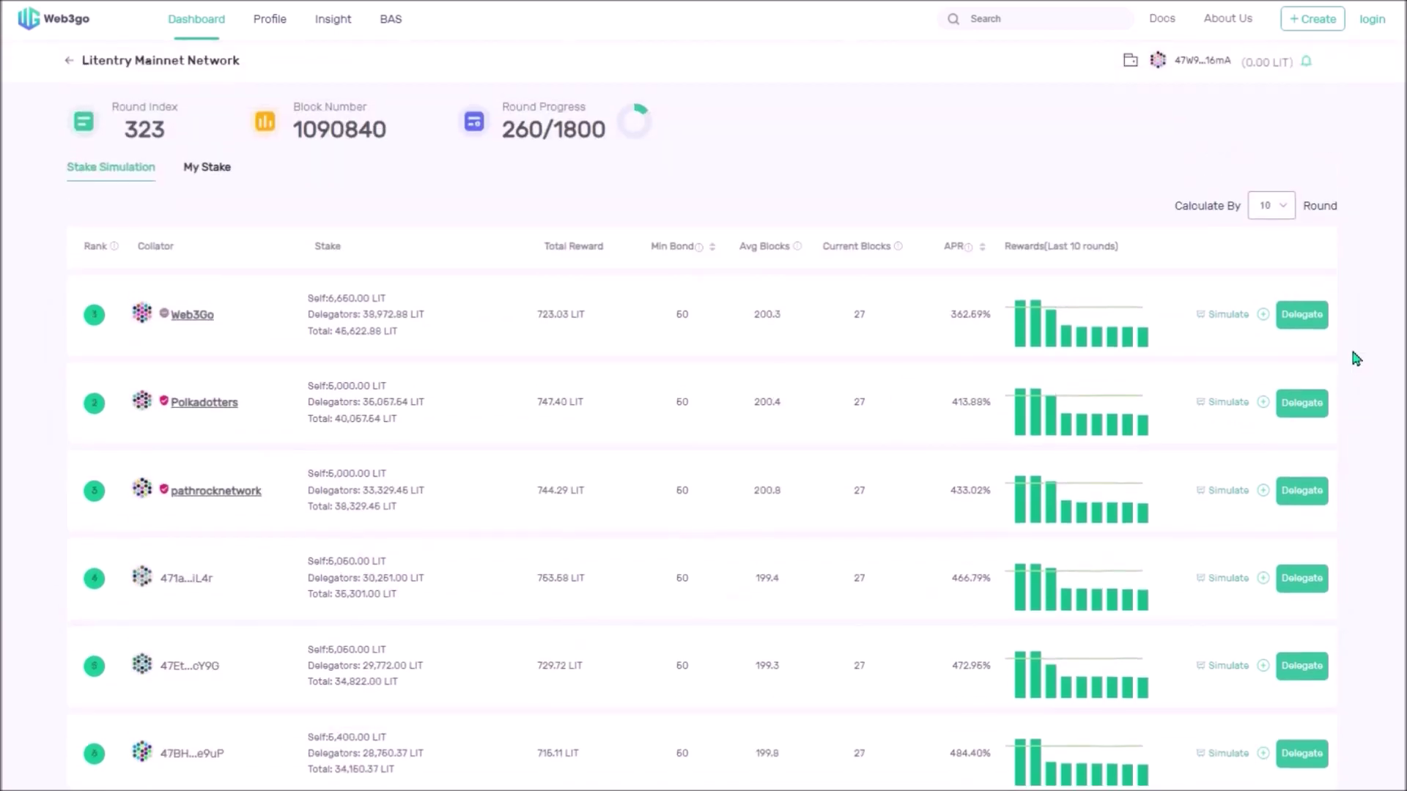
Delegate 50 LIT to the Web3Go collator, then list positions with Web3Go and Polkadotters
left_click(1310, 319)
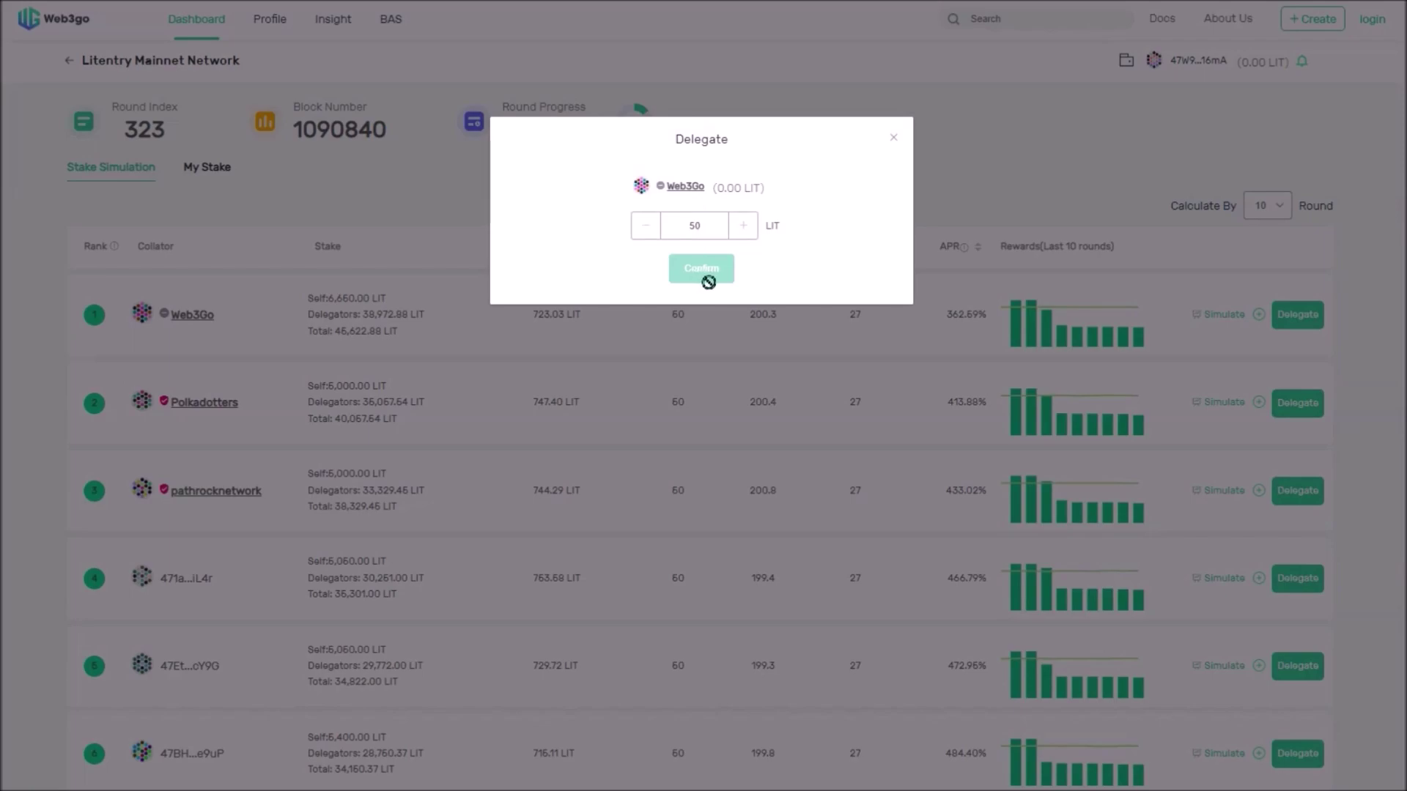
key("Escape")
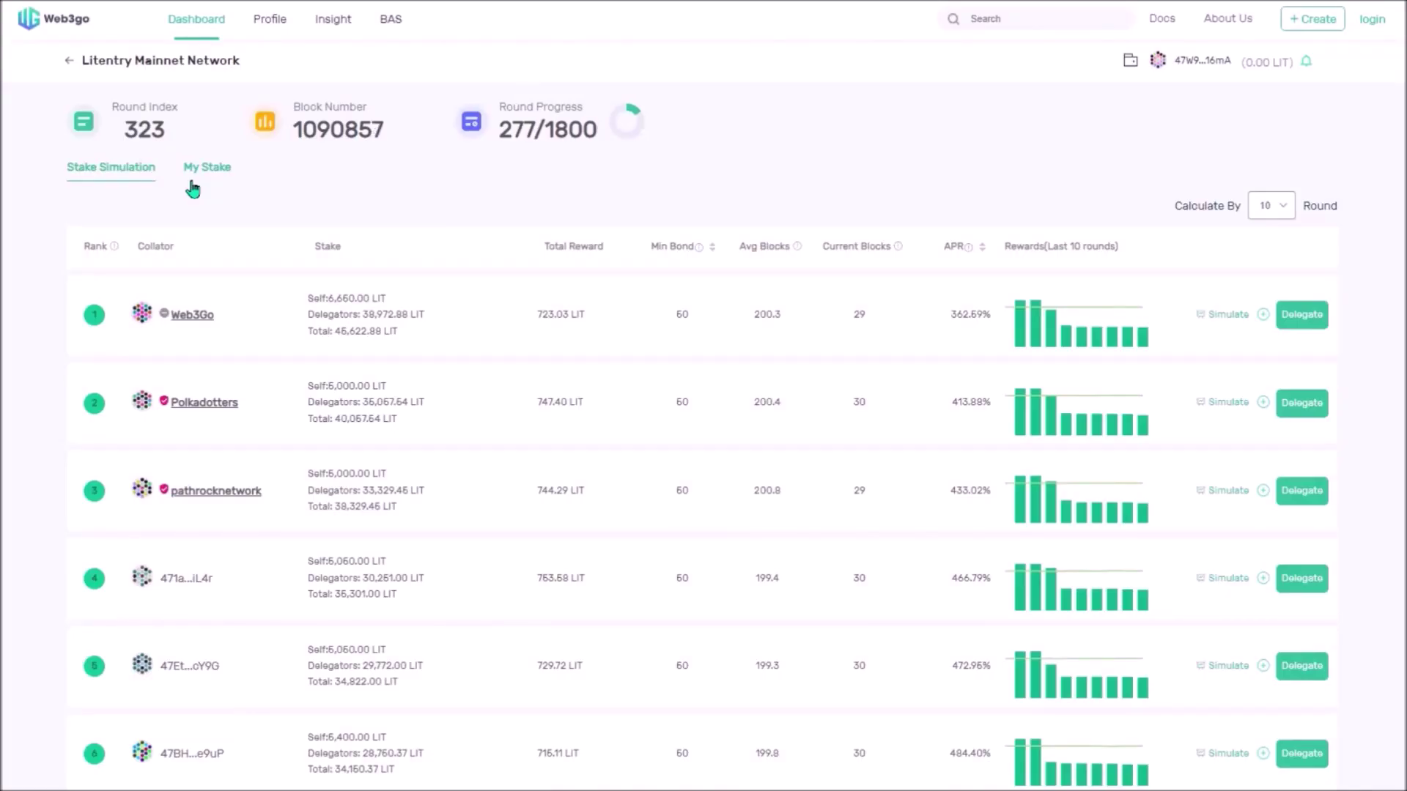
left_click(206, 169)
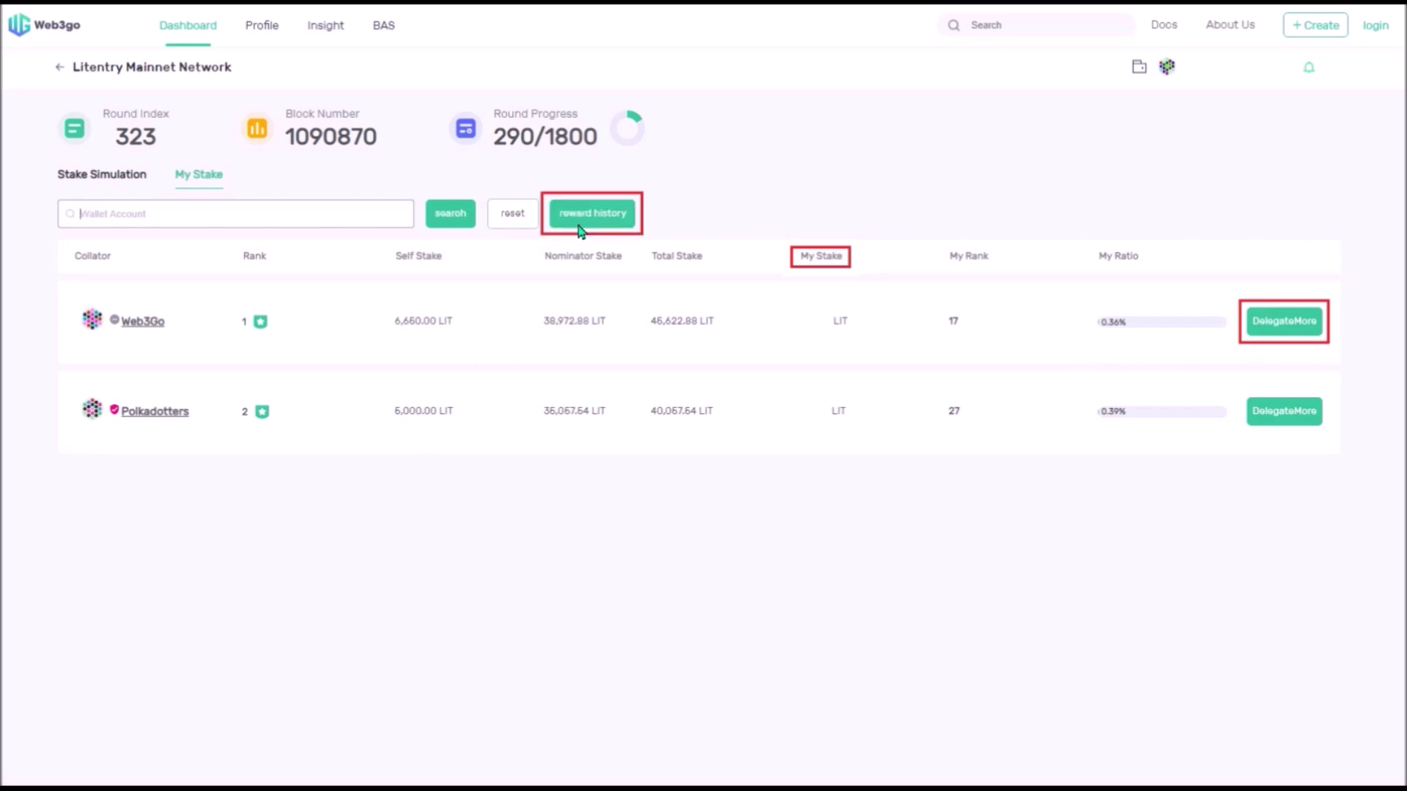
Look over the delegator's staking reward history table, then return to the collator list
left_click(616, 227)
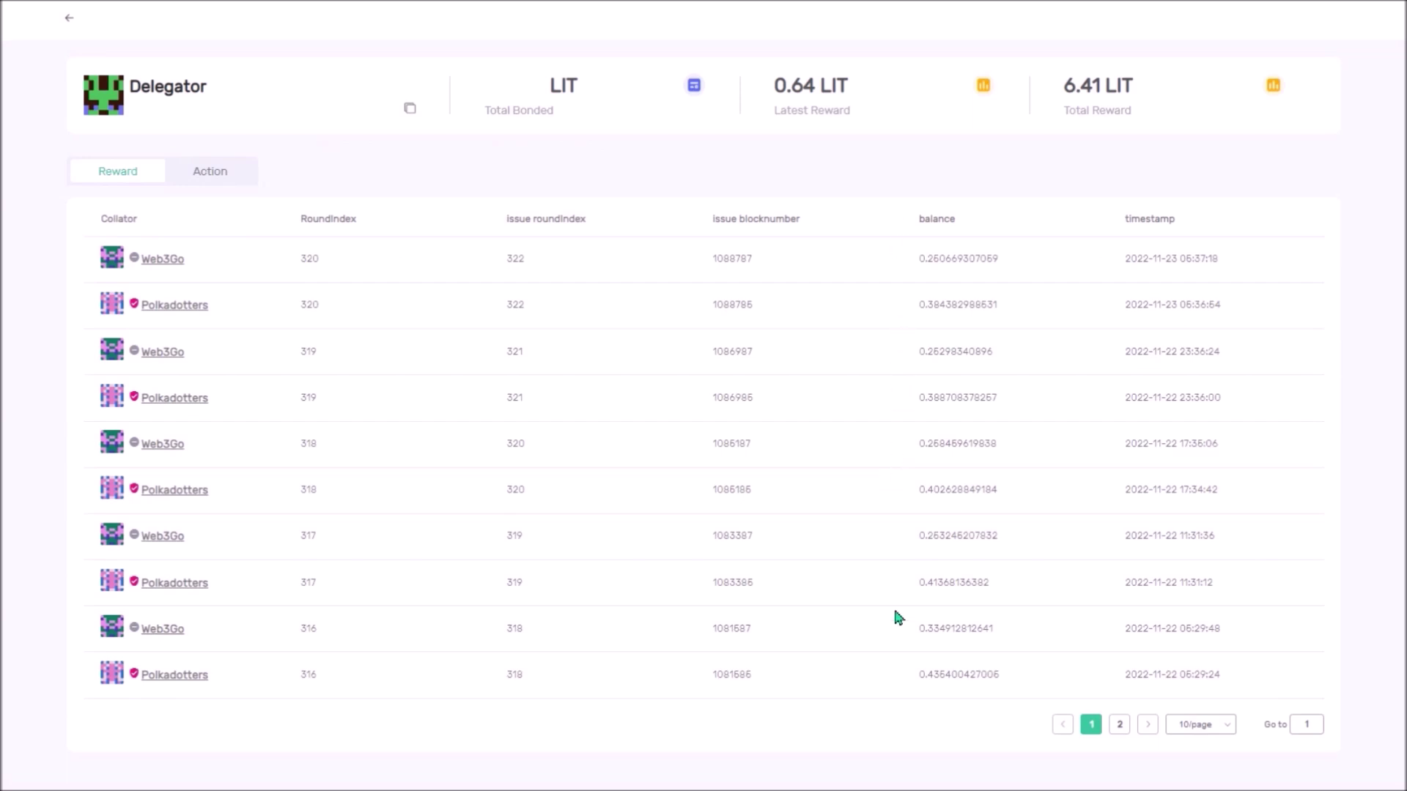
left_click(69, 17)
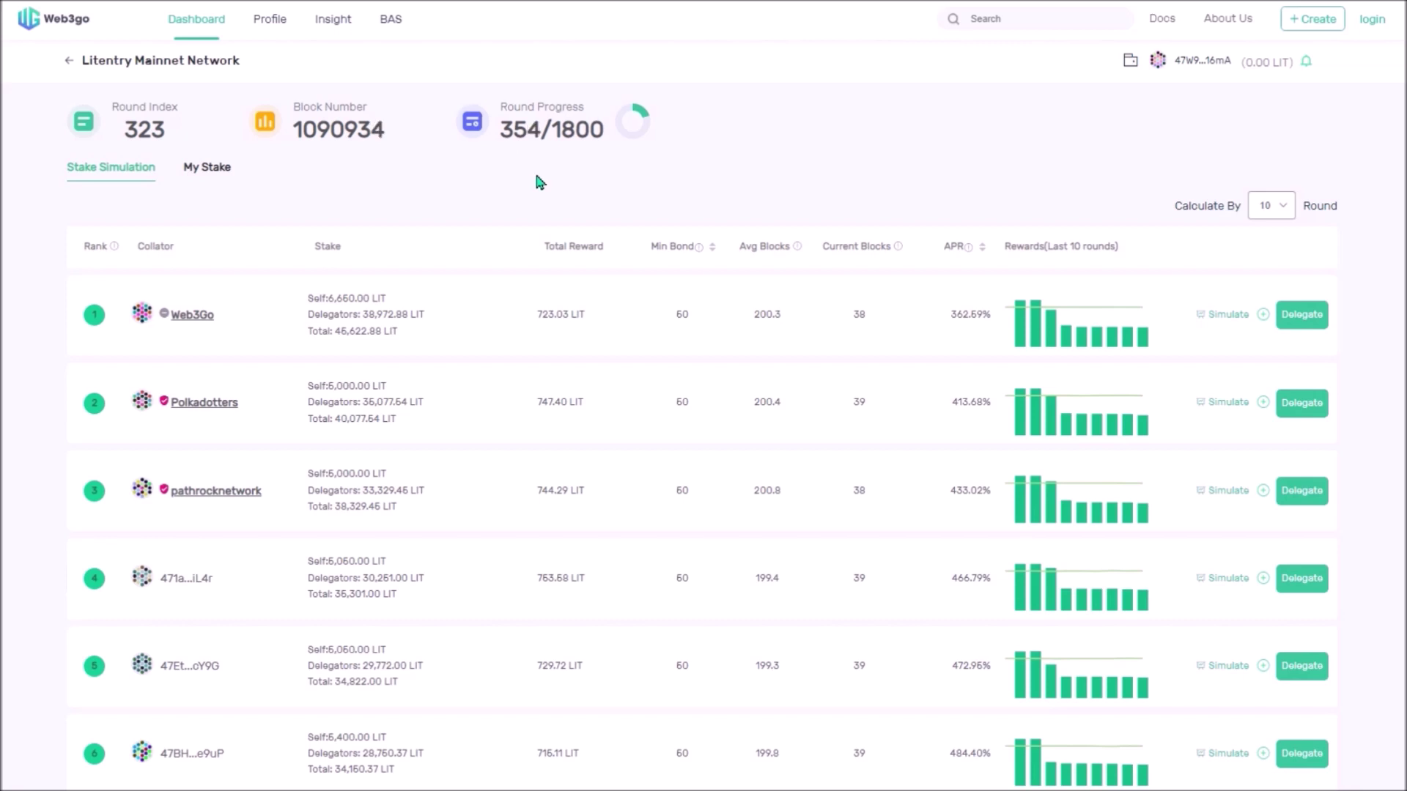
mouse_move(550, 126)
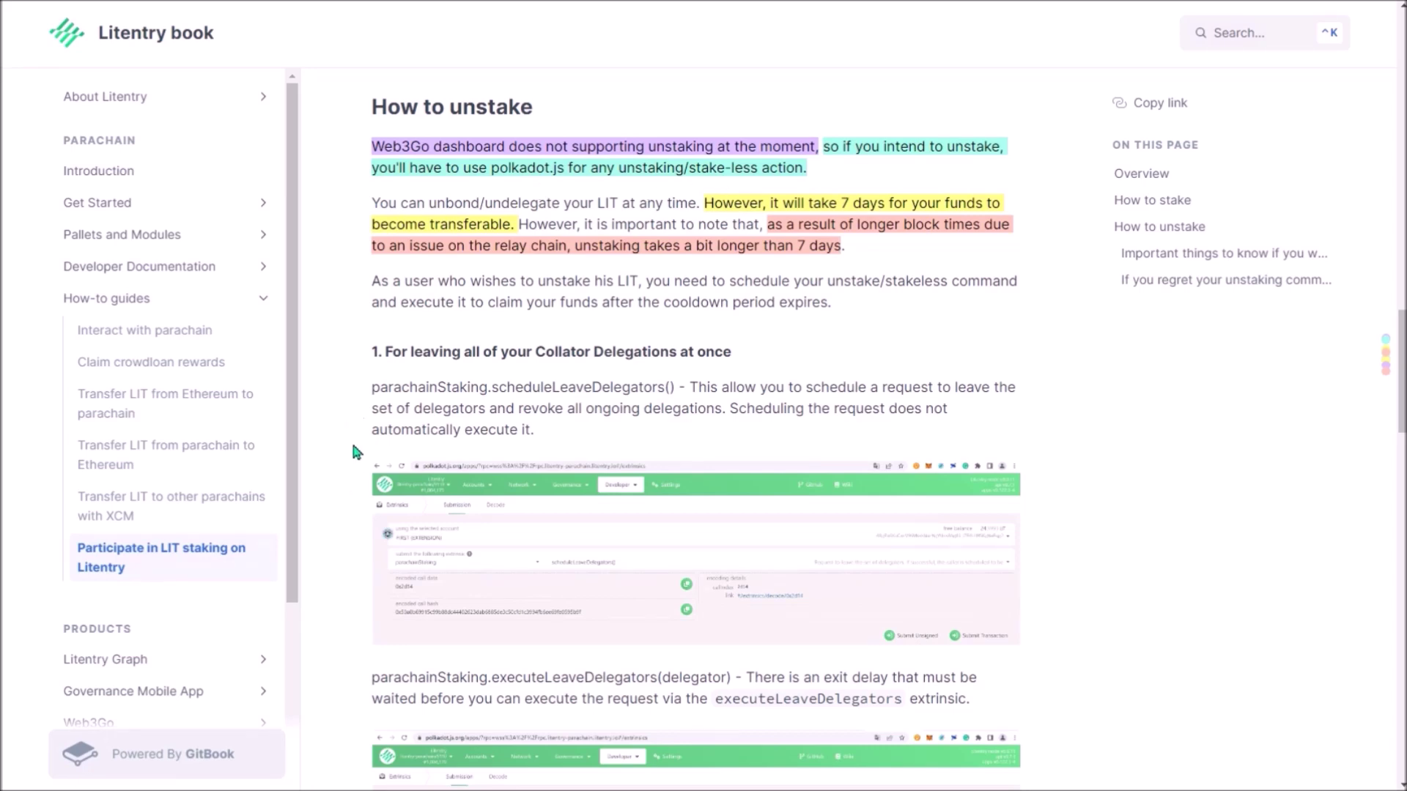
scroll(352, 449, "down", 6)
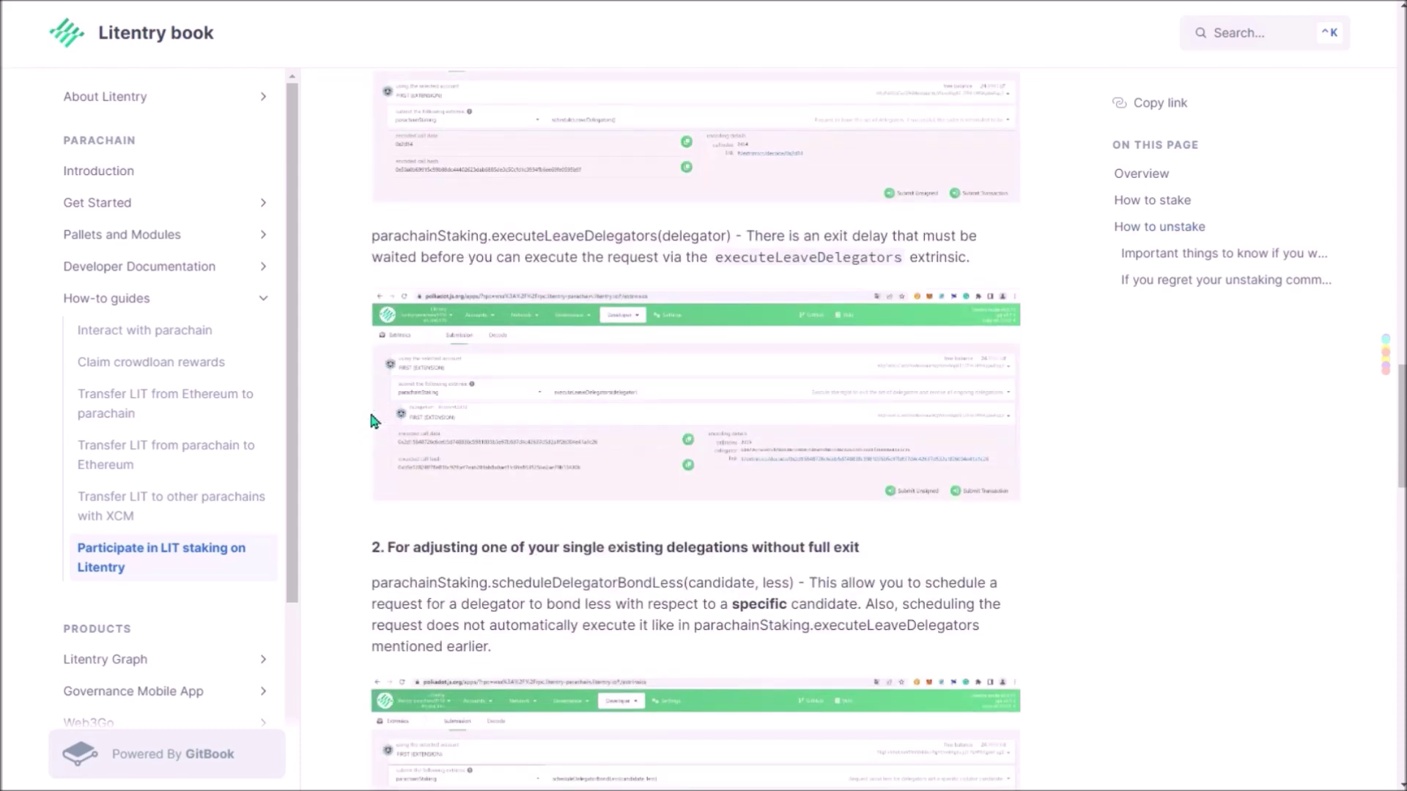
scroll(370, 411, "up", 7)
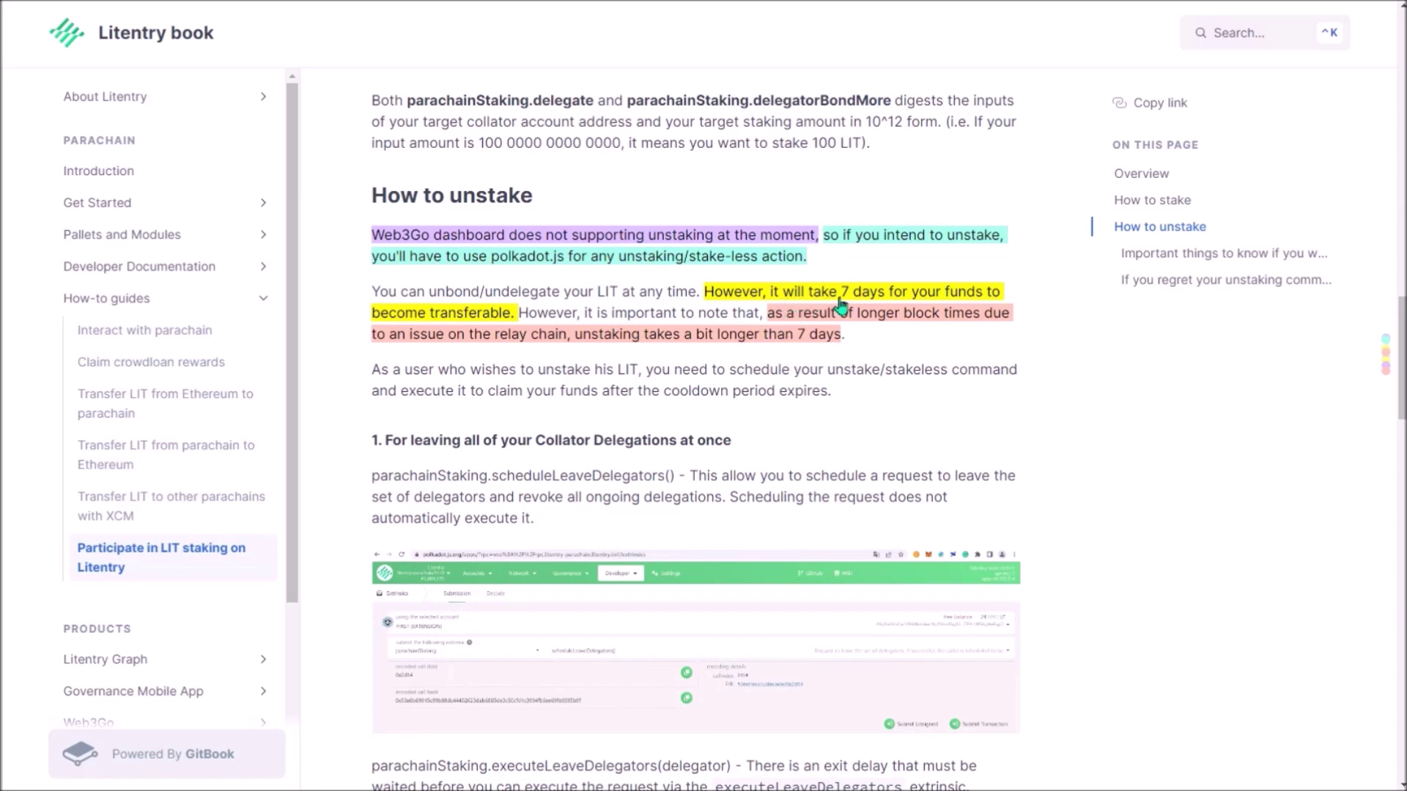
scroll(529, 392, "down", 20)
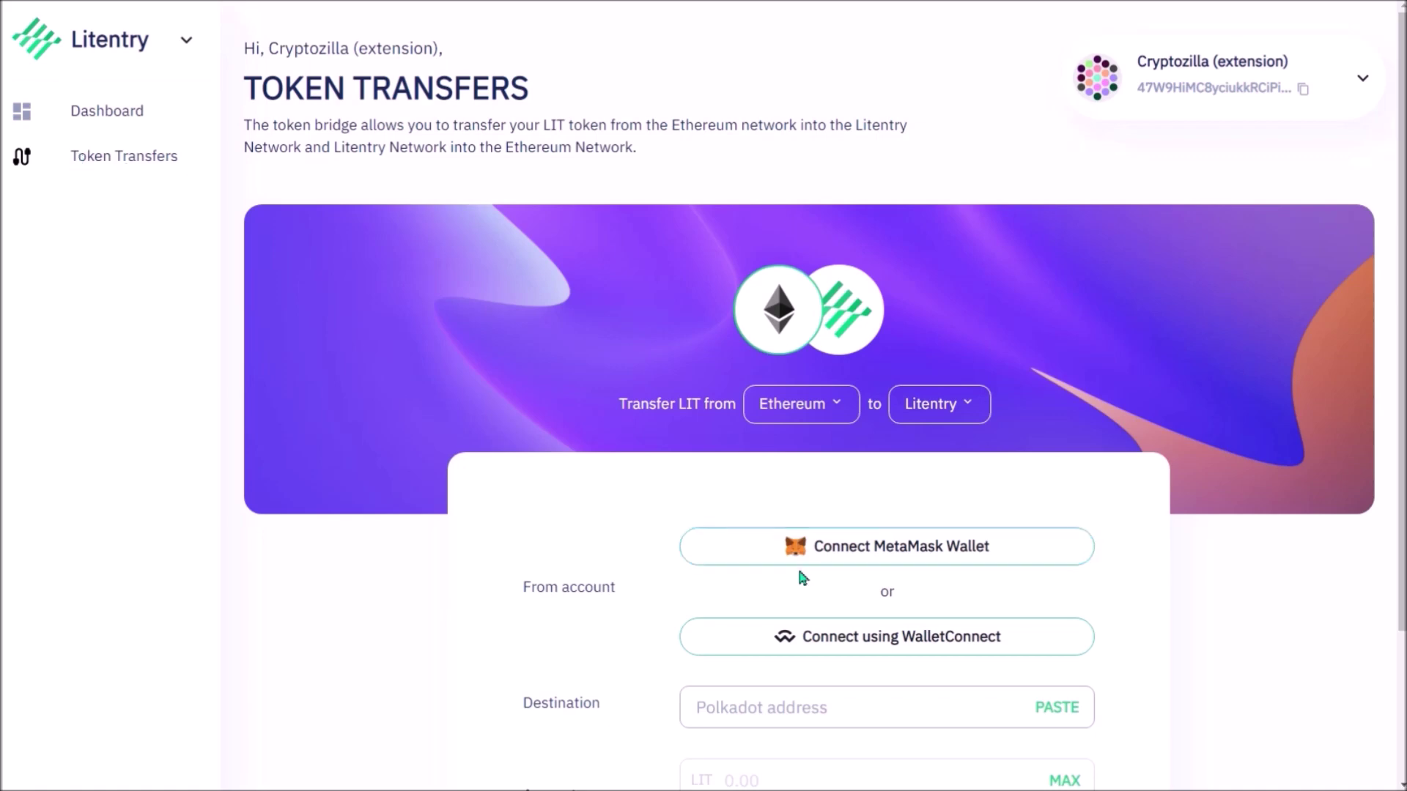
Connect MetaMask as the sending wallet and paste the Polkadot destination address
left_click(816, 544)
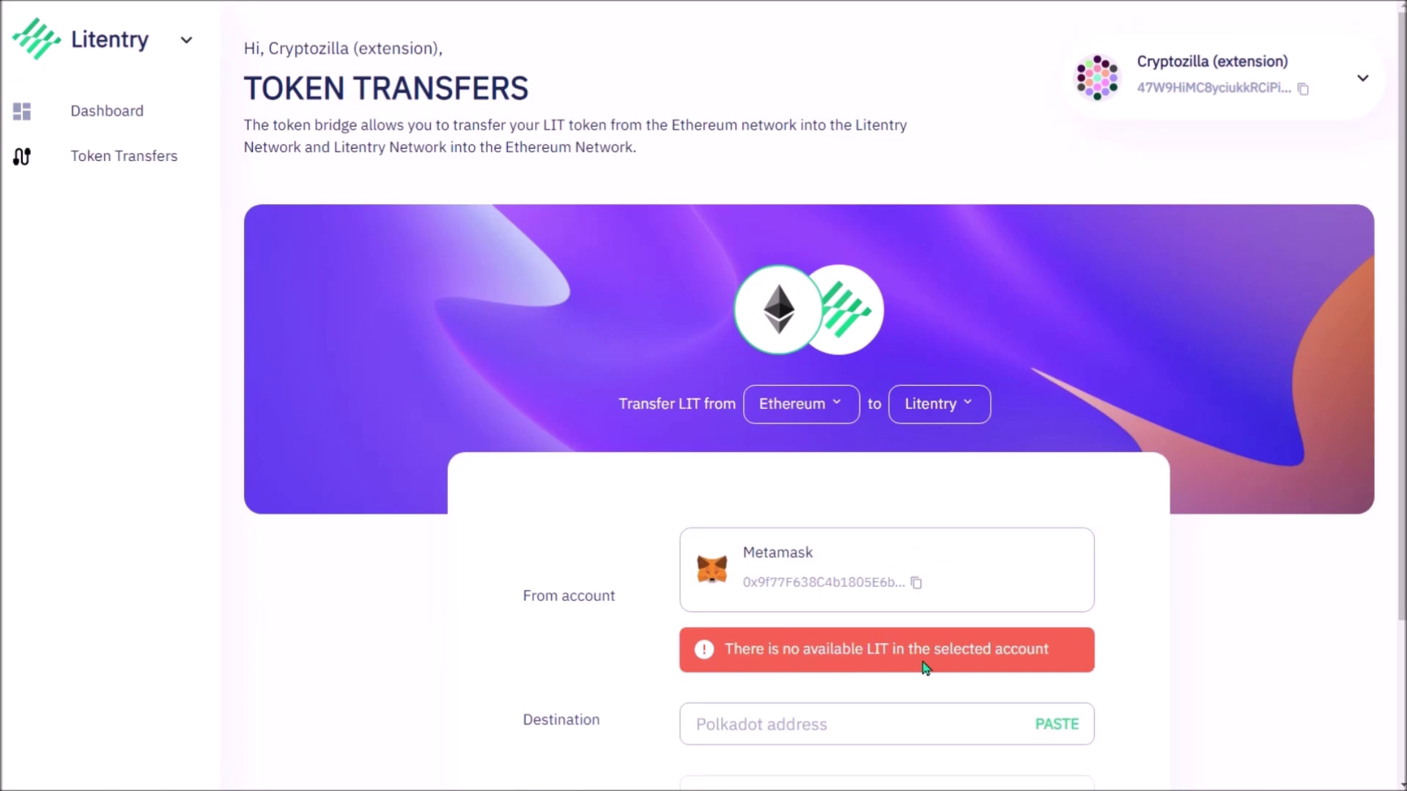
scroll(733, 555, "down", 2)
left_click(733, 554)
key("ctrl+v")
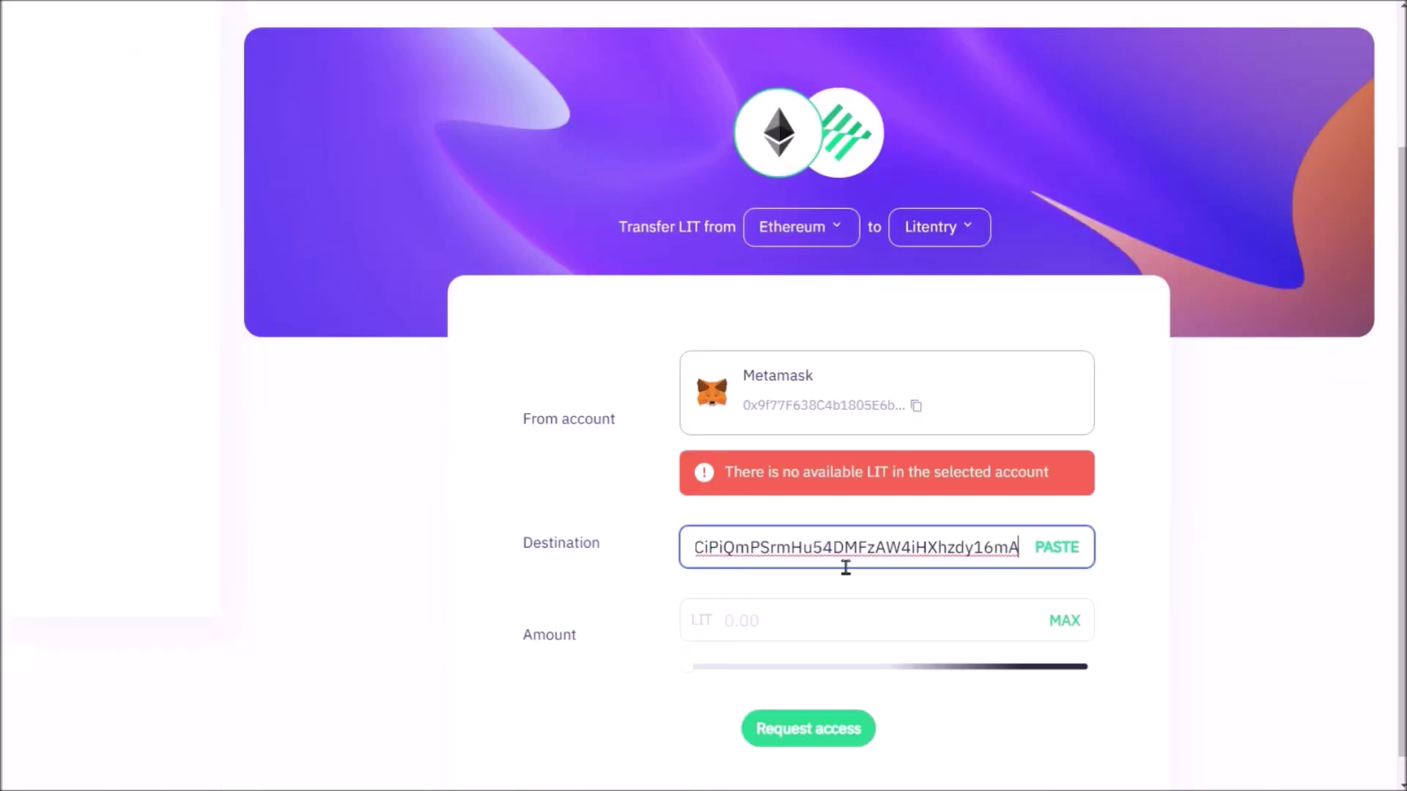
left_click(726, 627)
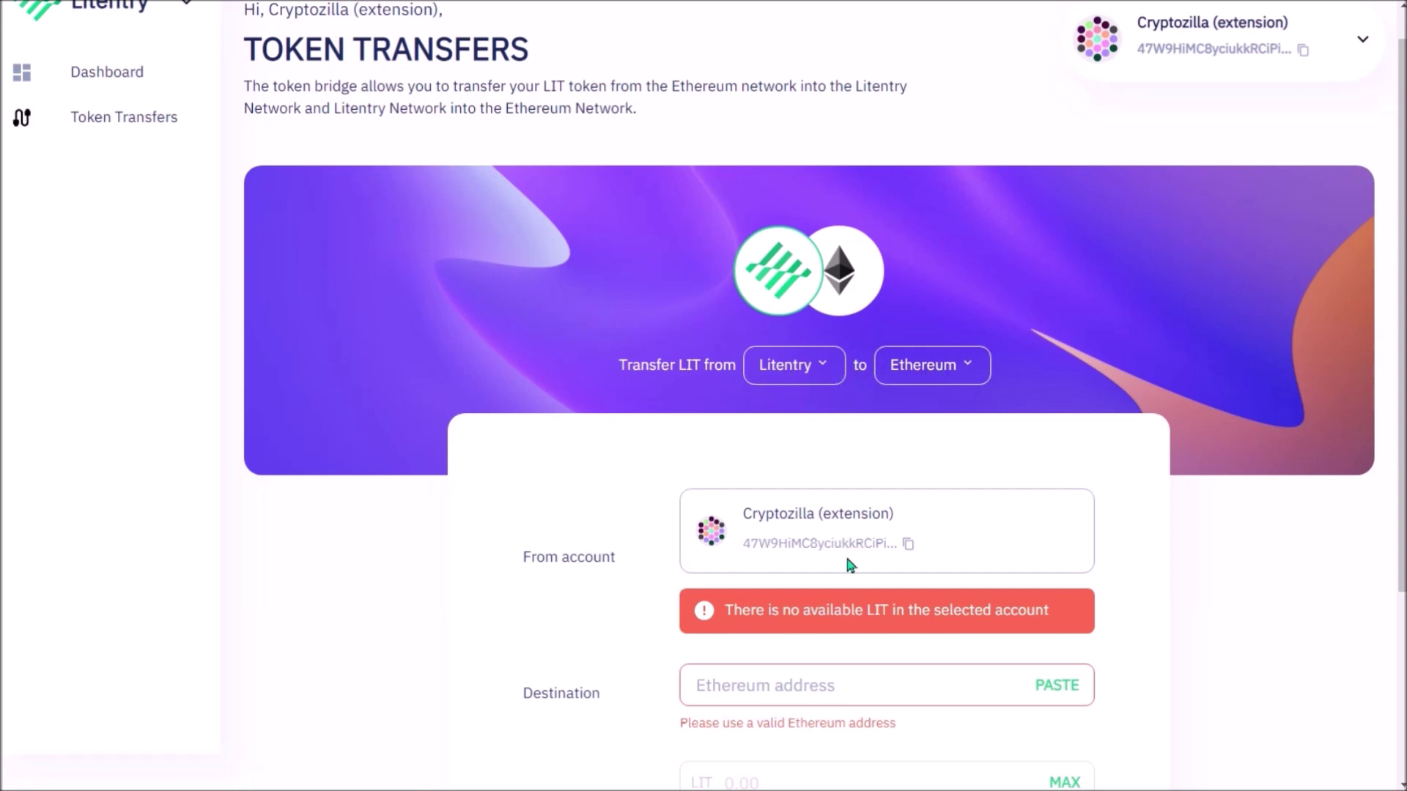
Paste the Ethereum wallet address as destination and scroll to the 10 LIT bridging fee
left_click(790, 696)
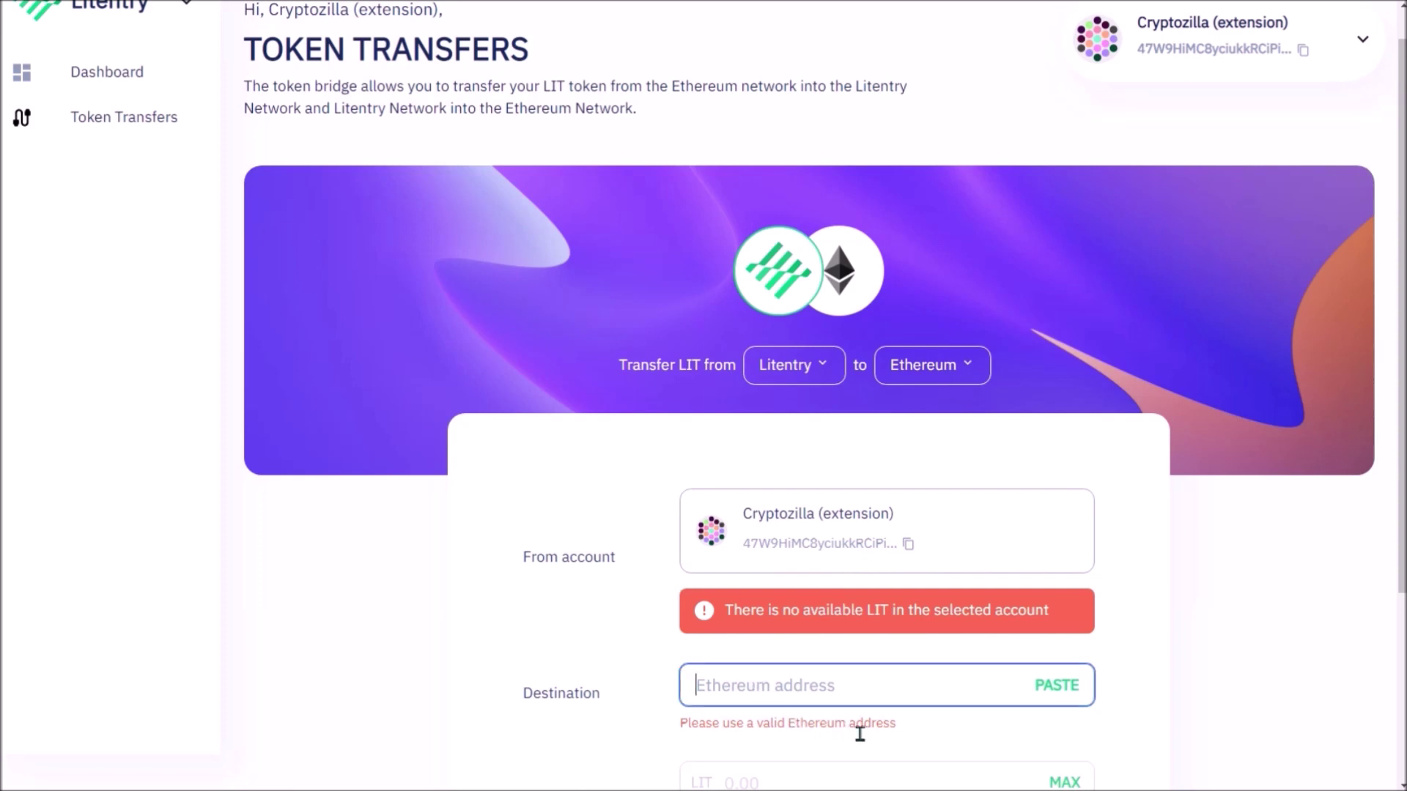
key("ctrl+v")
left_click(1020, 732)
scroll(1022, 727, "down", 3)
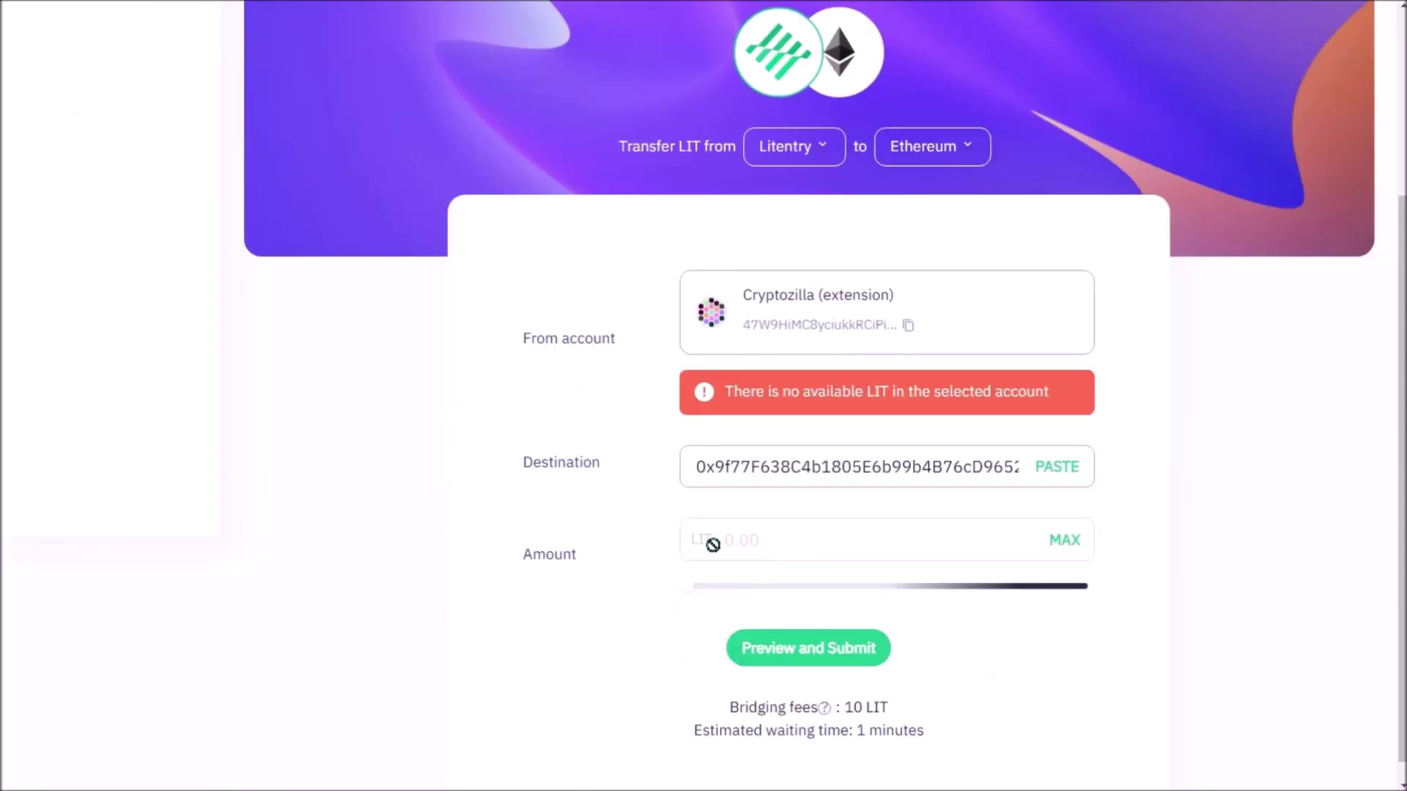